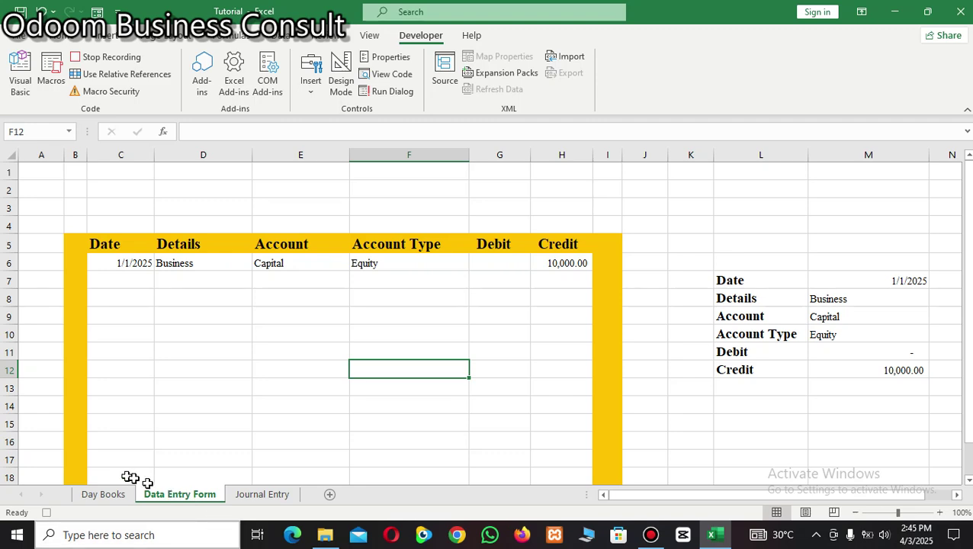
- Examine the formulas in M7:M11 of the Data Entry Form sheet and compare its layout with the Journal Entry sheet
{"action": "left_click", "coordinate": [250, 492]}
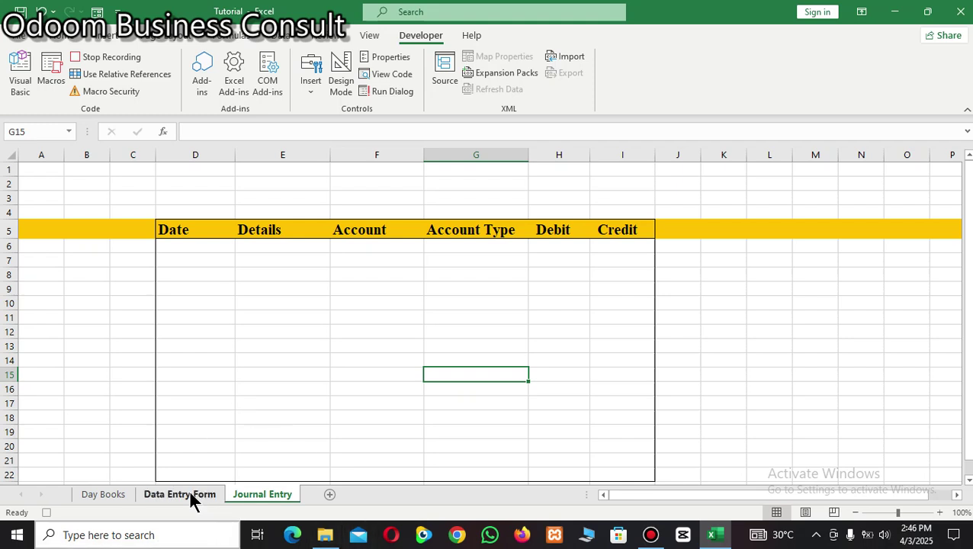
{"action": "left_click", "coordinate": [190, 494]}
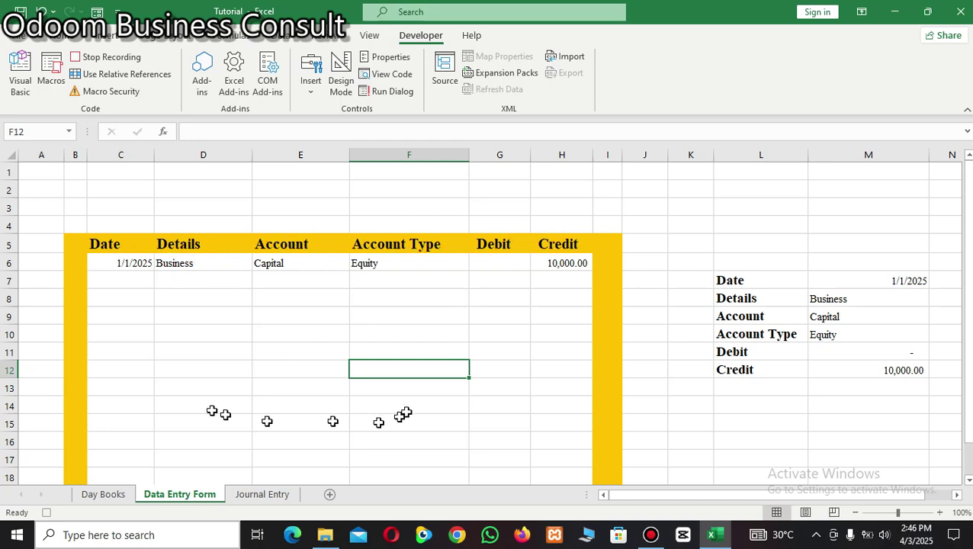
{"action": "left_click", "coordinate": [904, 280]}
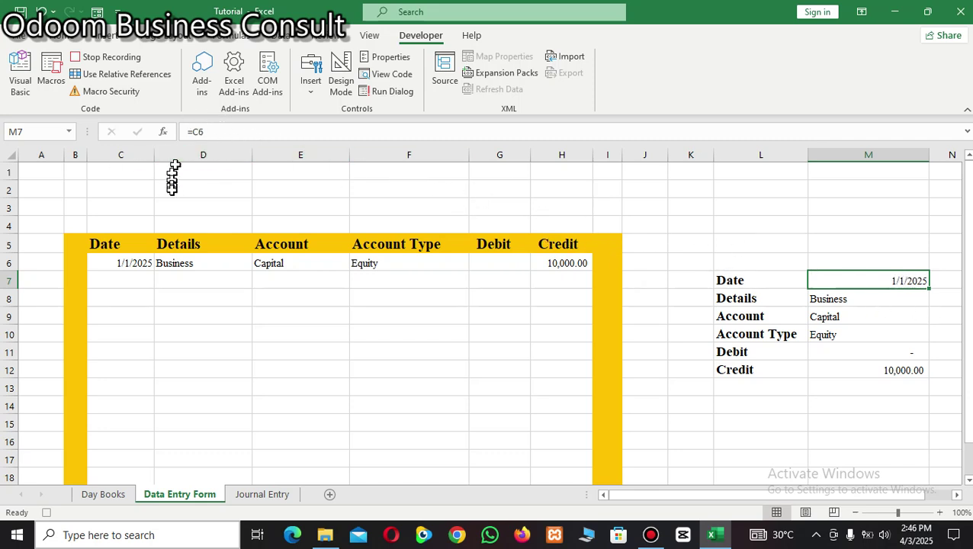
{"action": "left_click", "coordinate": [846, 299]}
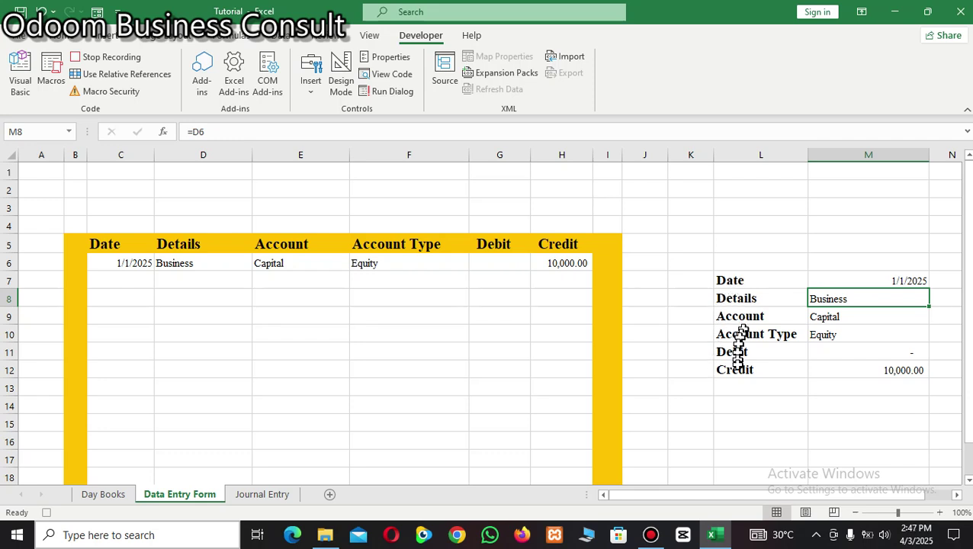
{"action": "left_click", "coordinate": [901, 279]}
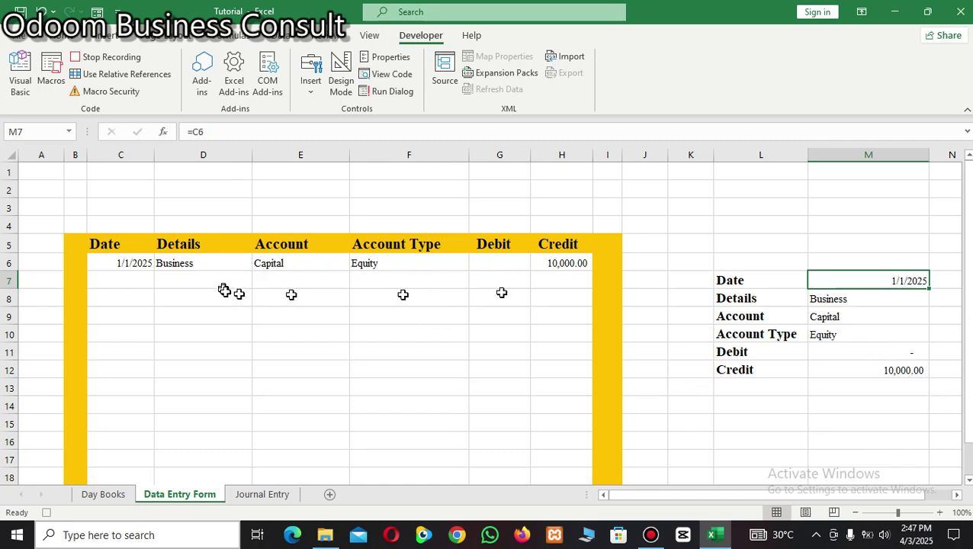
{"action": "left_click", "coordinate": [856, 302]}
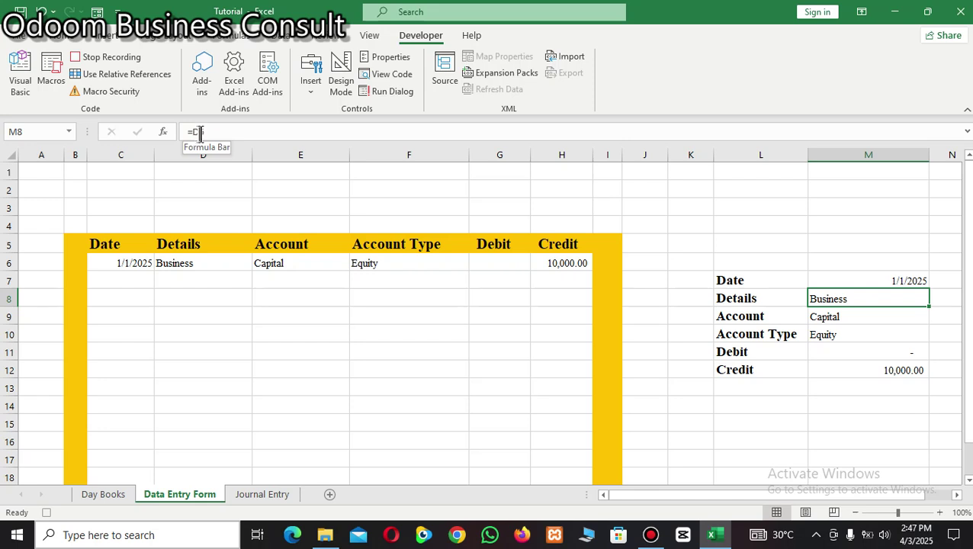
{"action": "left_click", "coordinate": [842, 315]}
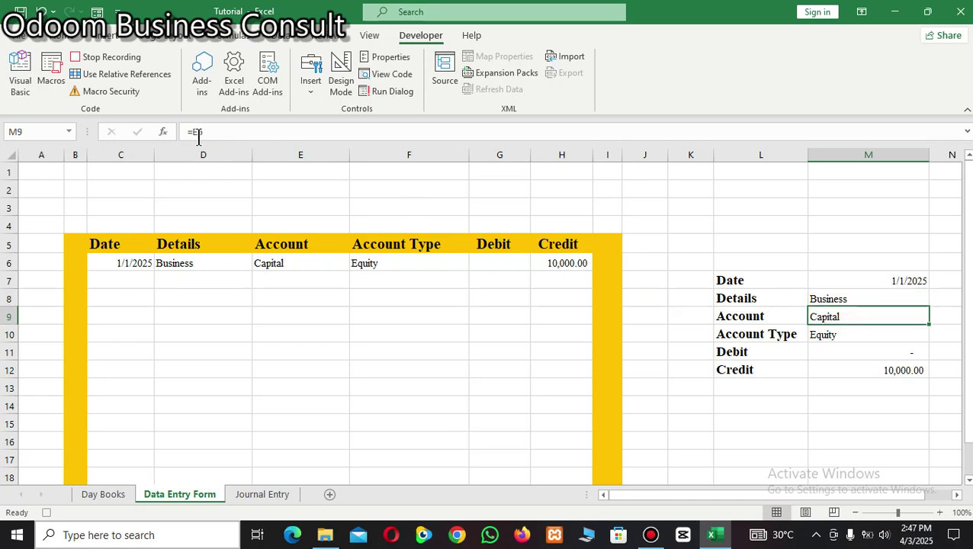
{"action": "left_click", "coordinate": [850, 340]}
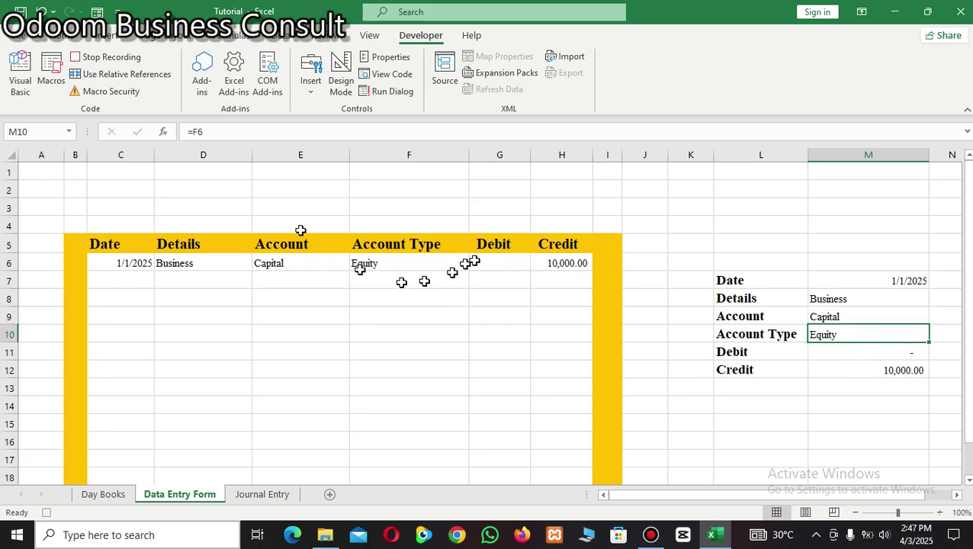
{"action": "left_click", "coordinate": [879, 350]}
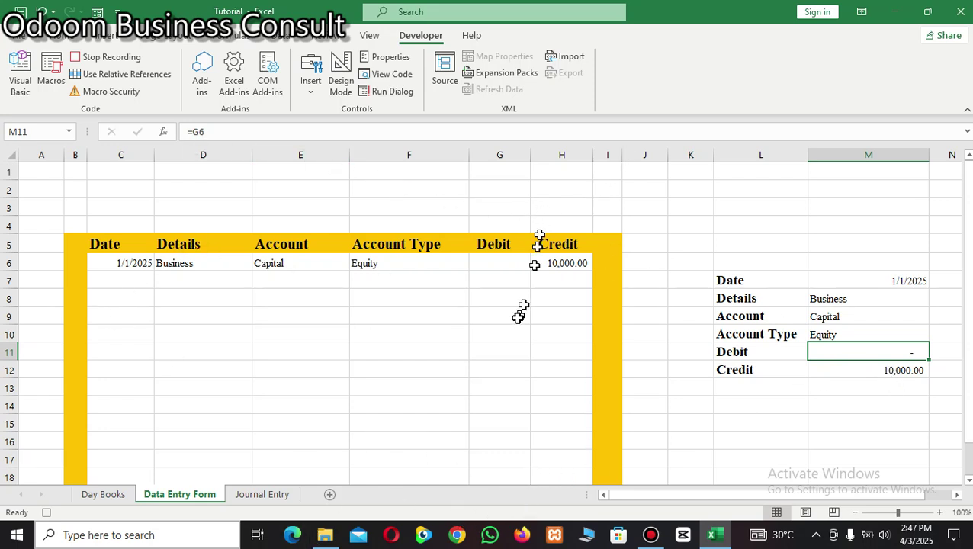
{"action": "left_click", "coordinate": [258, 494]}
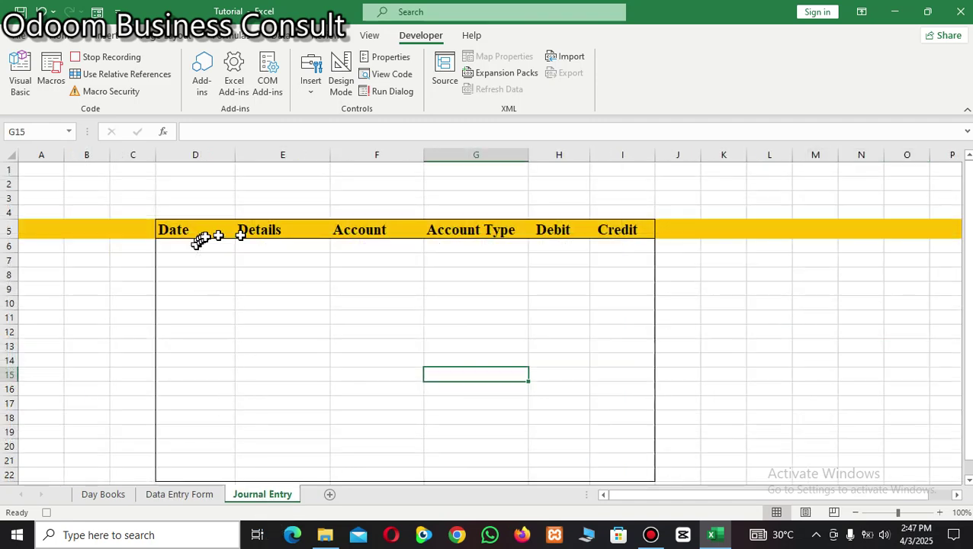
{"action": "left_click", "coordinate": [181, 496]}
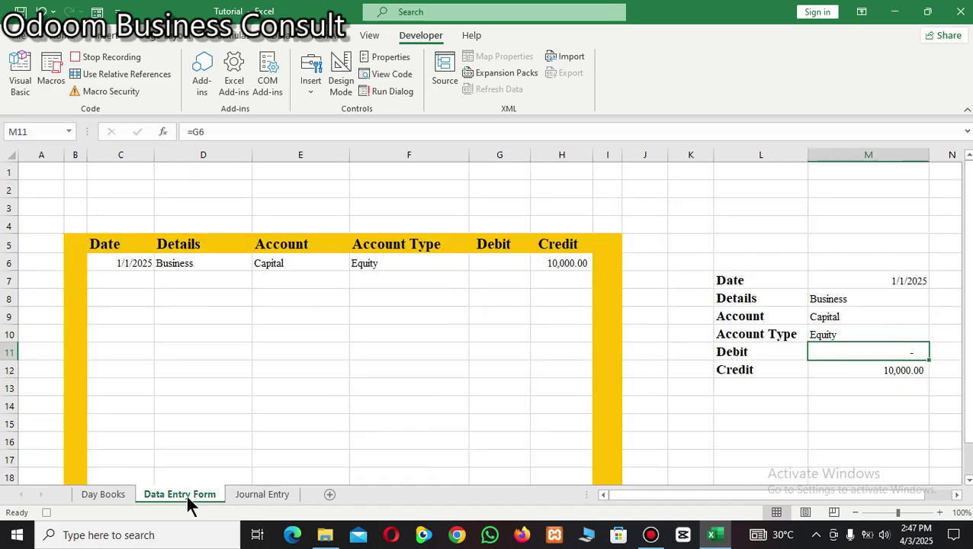
{"action": "left_click", "coordinate": [280, 496]}
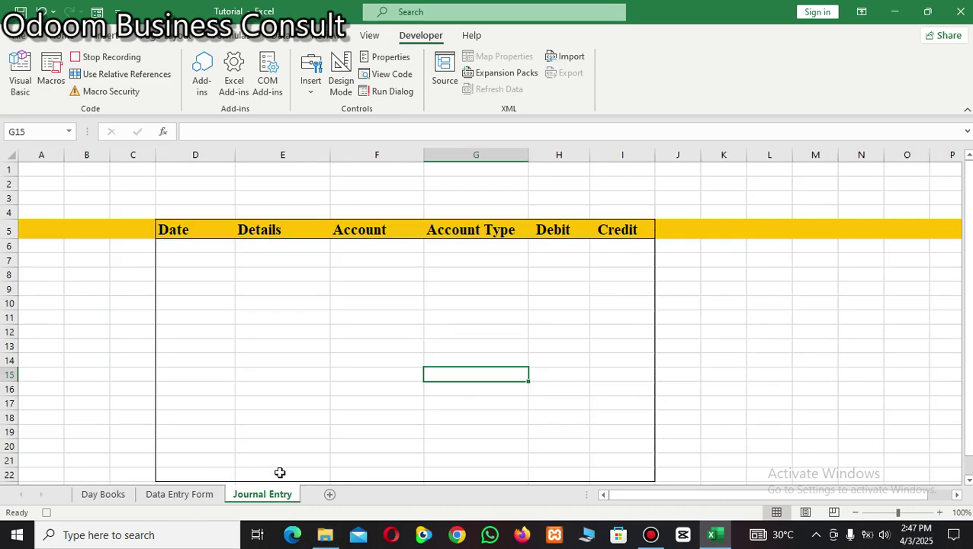
{"action": "left_click", "coordinate": [189, 488]}
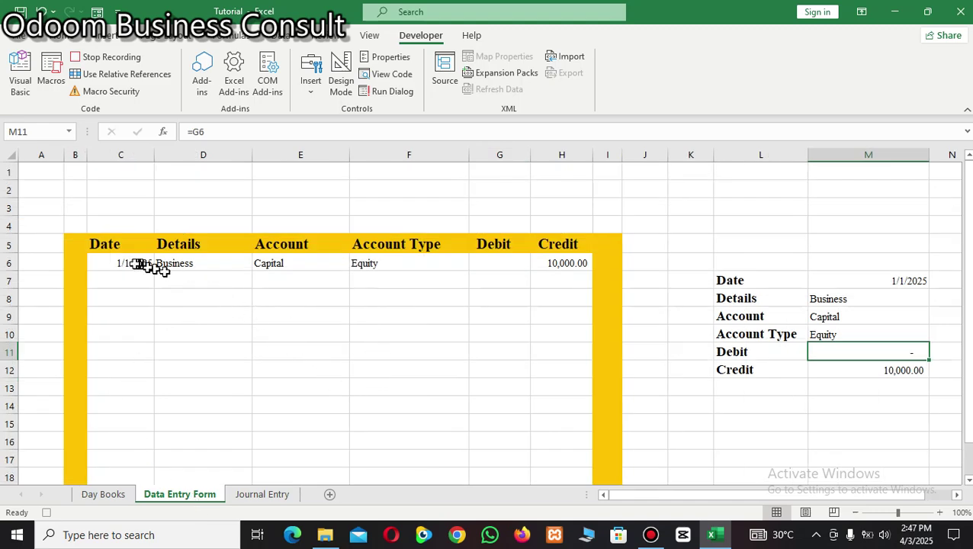
{"action": "left_click", "coordinate": [276, 497]}
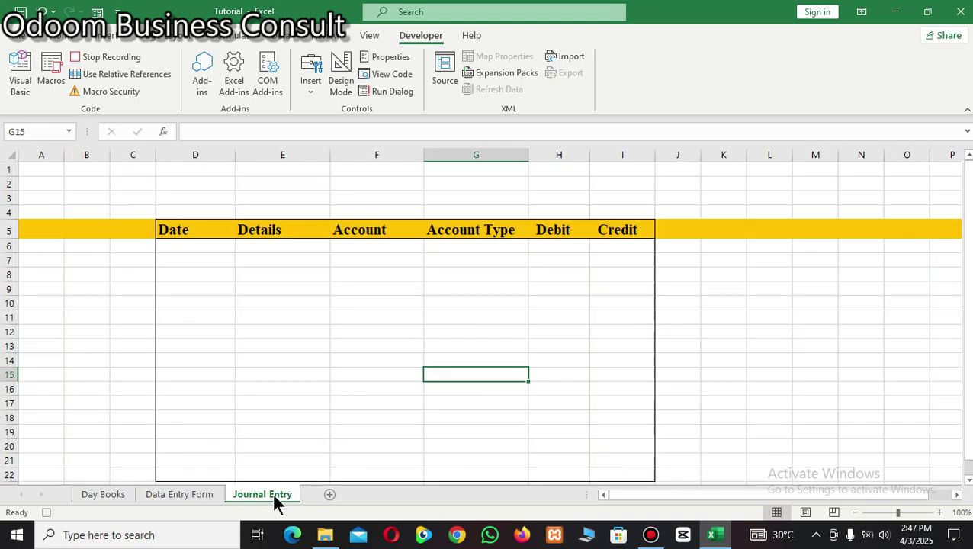
{"action": "left_click", "coordinate": [190, 498]}
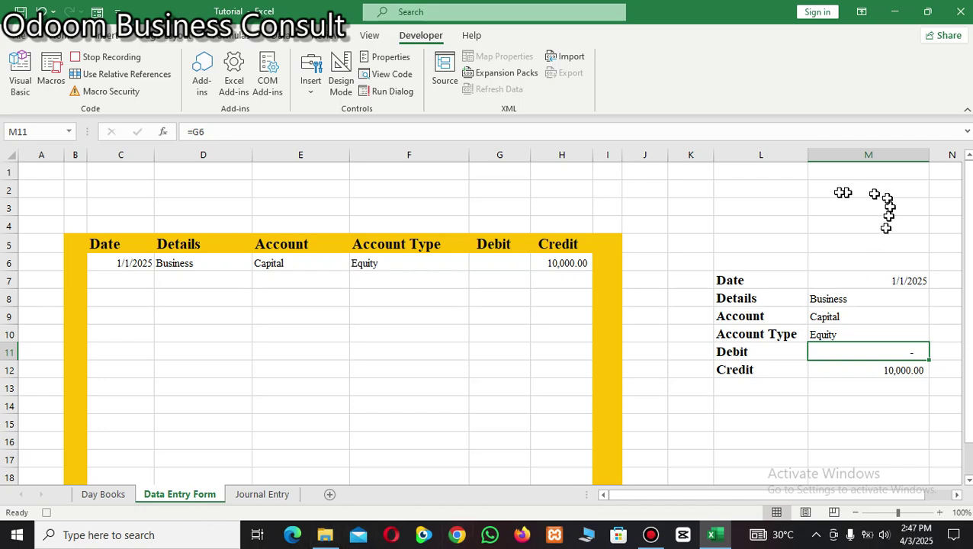
- Insert a blank row directly beneath the Journal Entry header row, formatted the same as the row below
{"action": "left_click", "coordinate": [281, 499]}
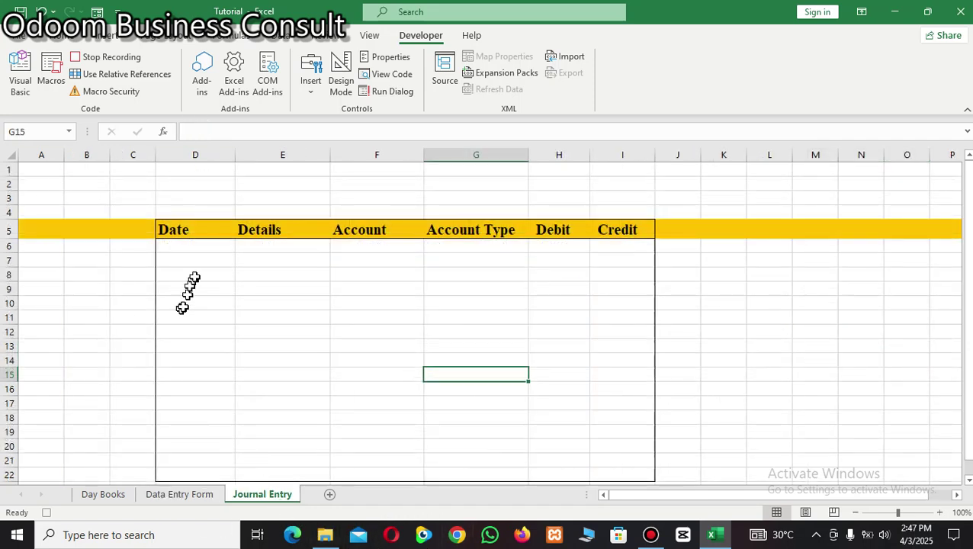
{"action": "left_click", "coordinate": [194, 246]}
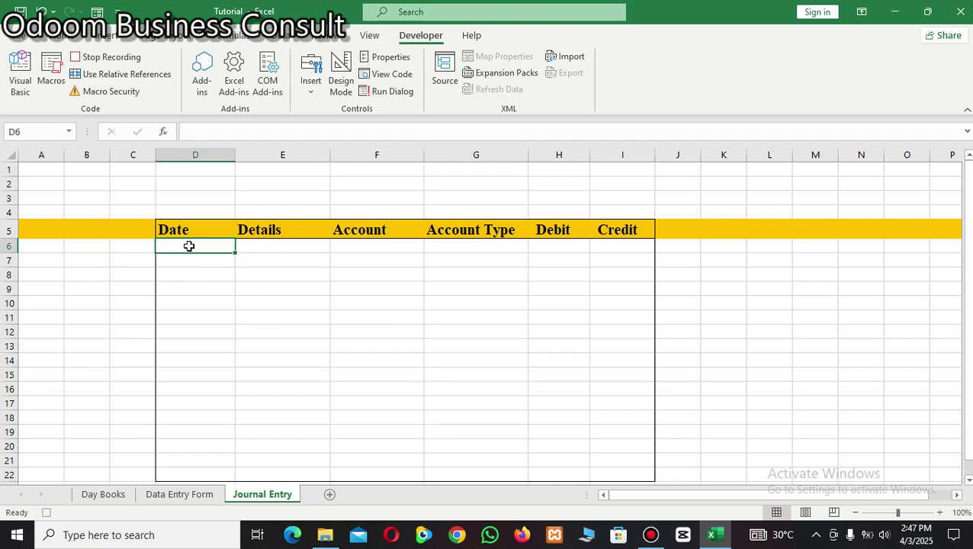
{"action": "left_click", "coordinate": [70, 37]}
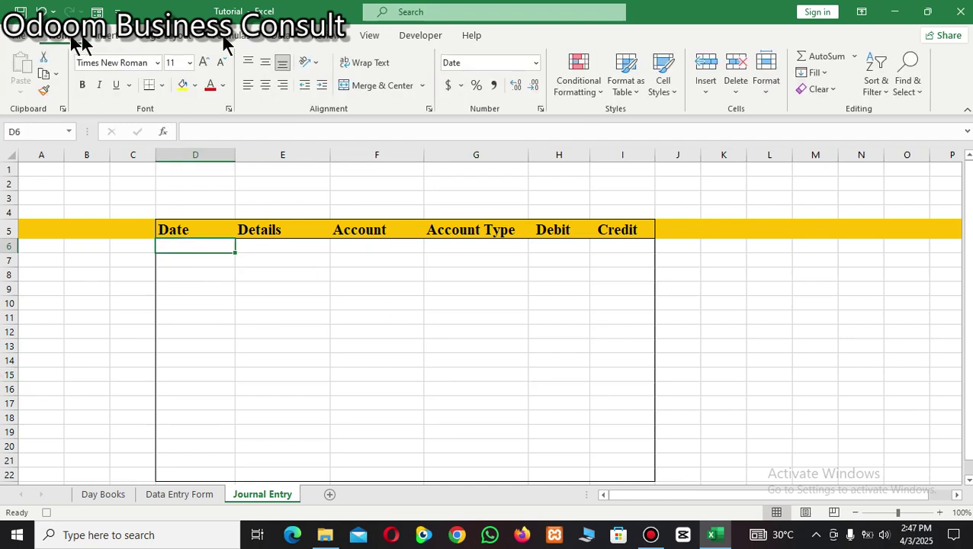
{"action": "left_click", "coordinate": [702, 90]}
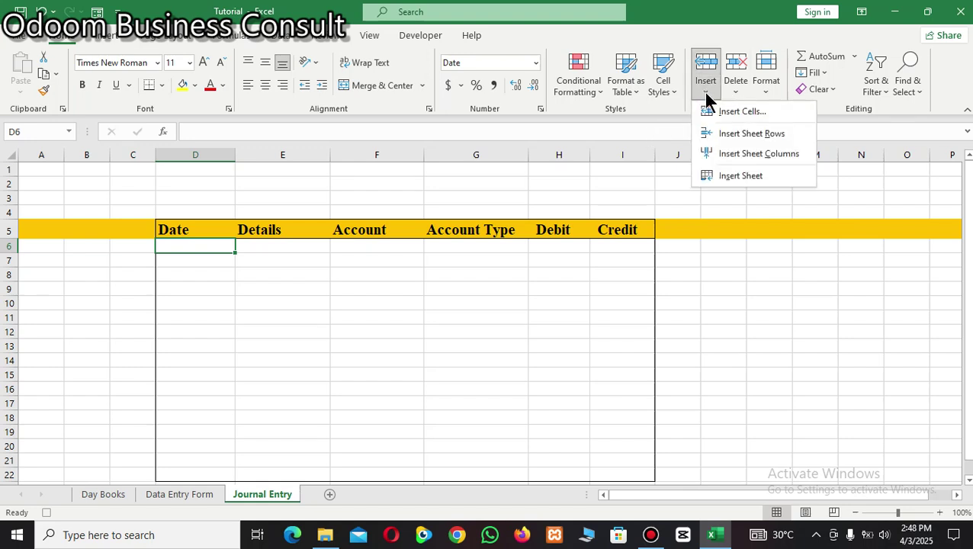
{"action": "left_click", "coordinate": [751, 134]}
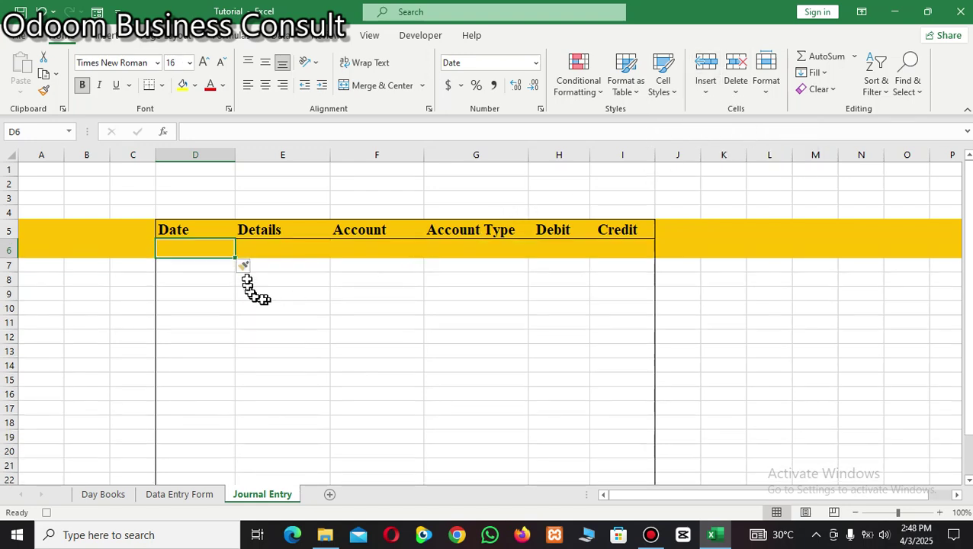
{"action": "left_click", "coordinate": [255, 269]}
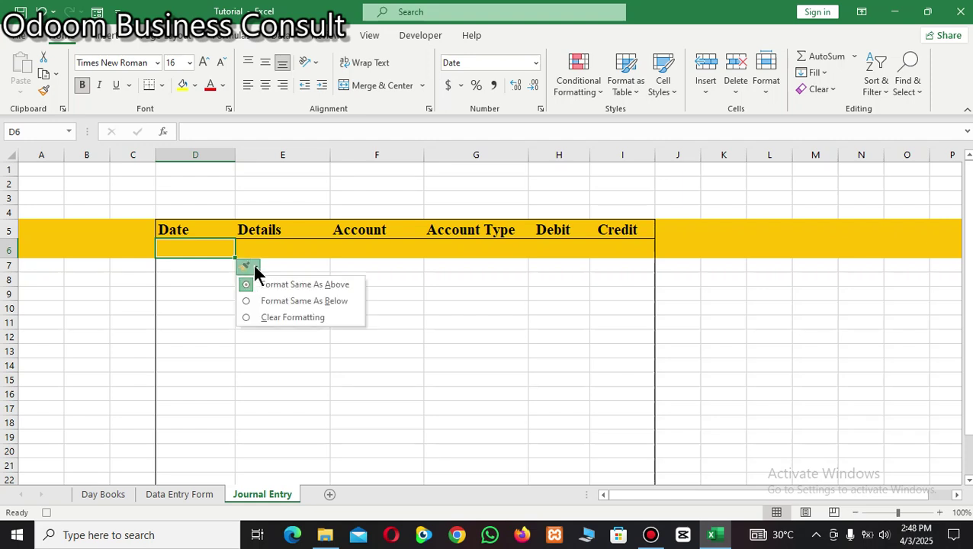
{"action": "left_click", "coordinate": [280, 302]}
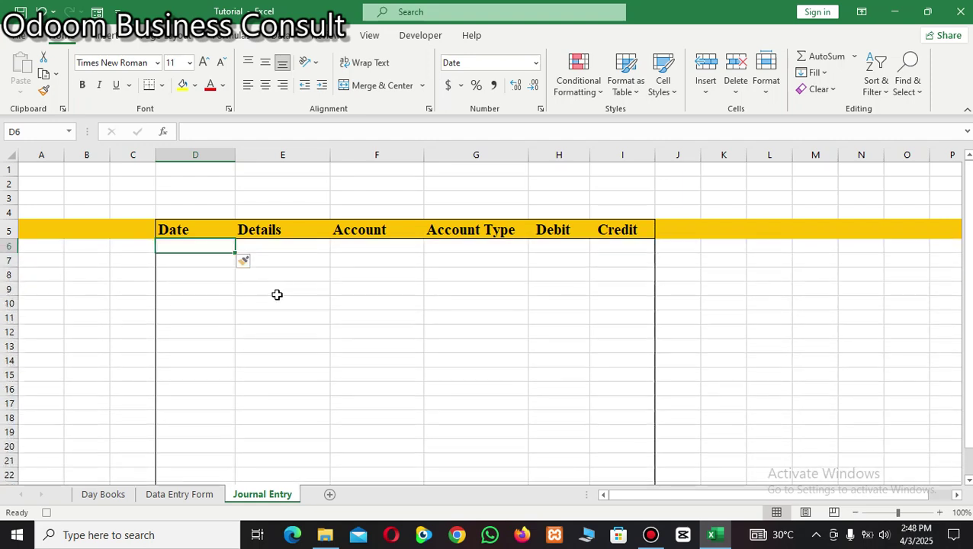
- From the Data Entry Form sheet, stop the running macro recording and start recording a new macro named CollectData2
{"action": "left_click", "coordinate": [191, 495]}
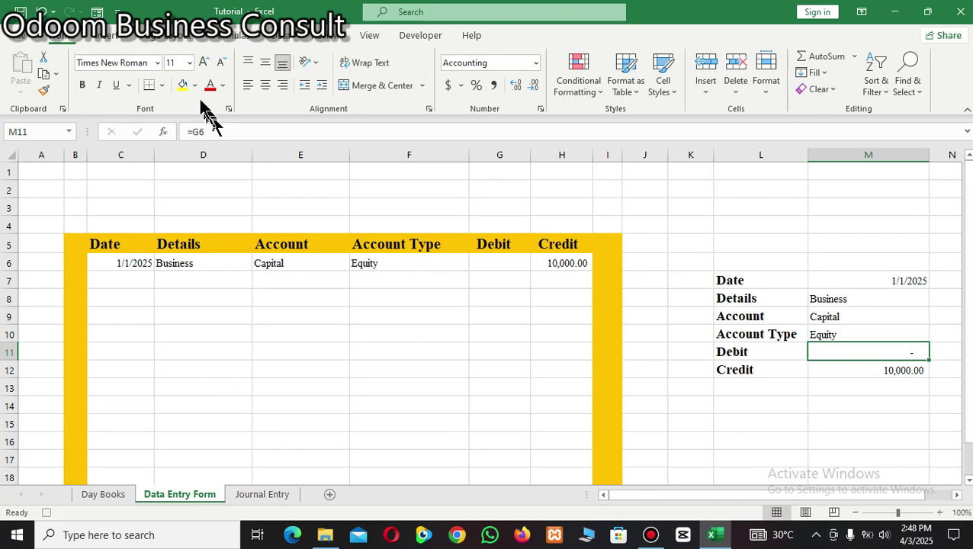
{"action": "left_click", "coordinate": [420, 36]}
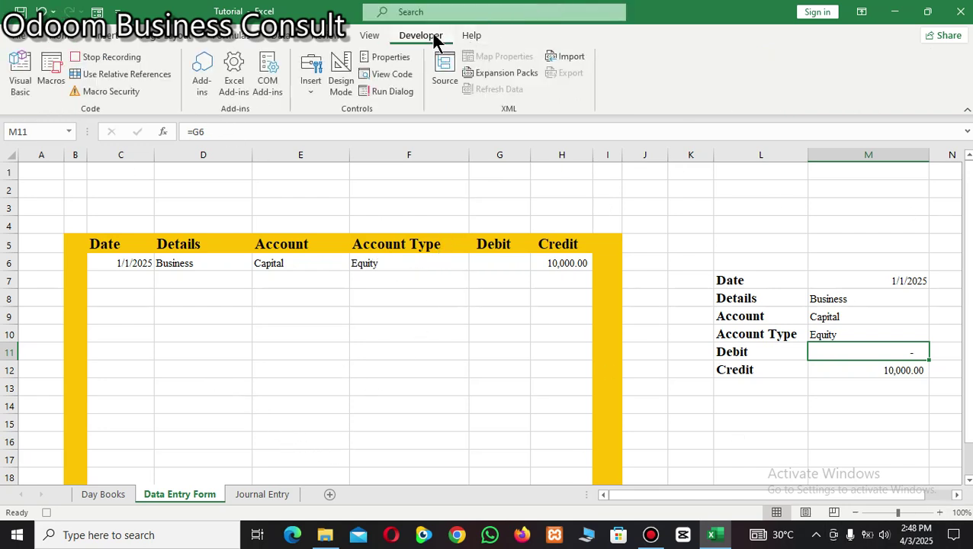
{"action": "left_click", "coordinate": [116, 57]}
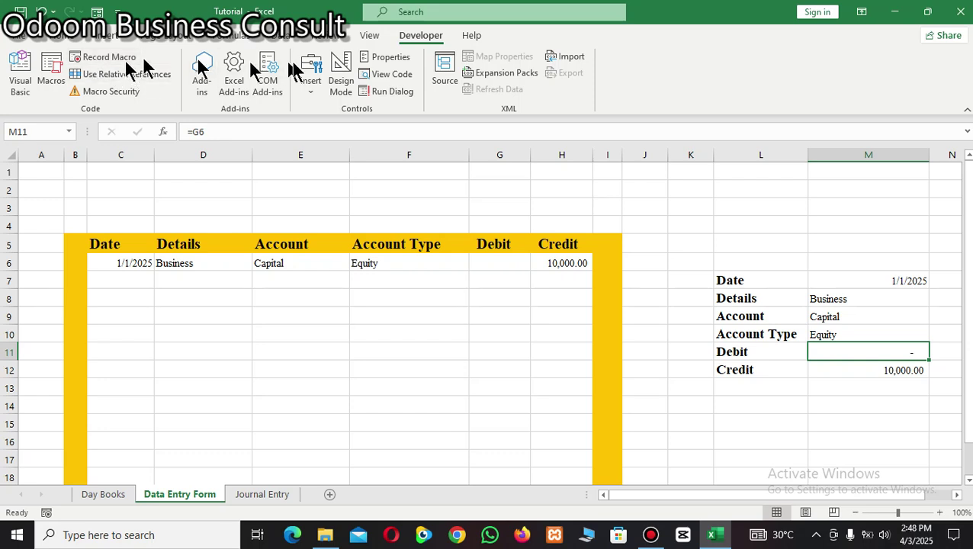
{"action": "left_click", "coordinate": [112, 60]}
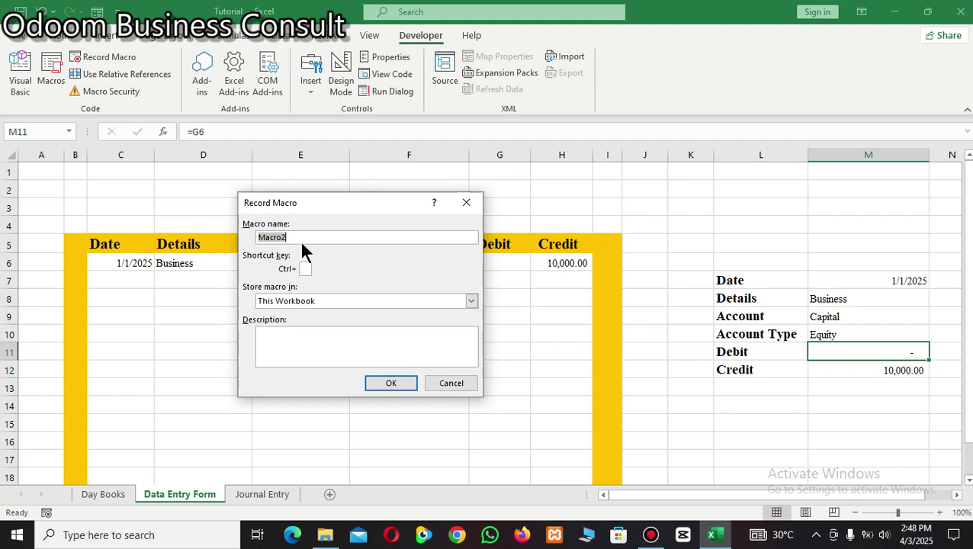
{"action": "type", "text": "CollectData2"}
{"action": "left_click", "coordinate": [385, 383]}
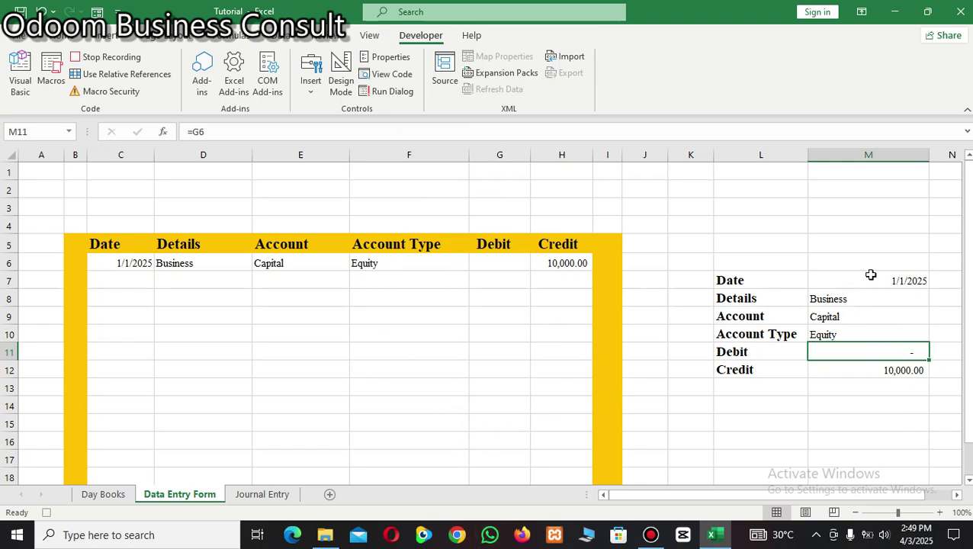
- Copy M7:M12 from the Data Entry Form into Journal Entry cell D6 as transposed values, and return to the Data Entry Form
{"action": "left_click_drag", "start_coordinate": [869, 281], "coordinate": [864, 366]}
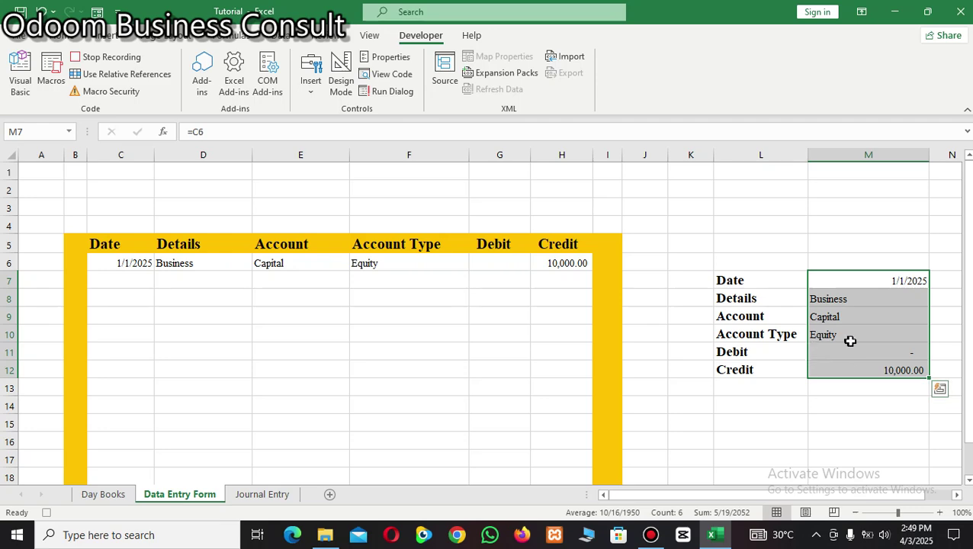
{"action": "right_click", "coordinate": [851, 343]}
{"action": "left_click", "coordinate": [772, 169]}
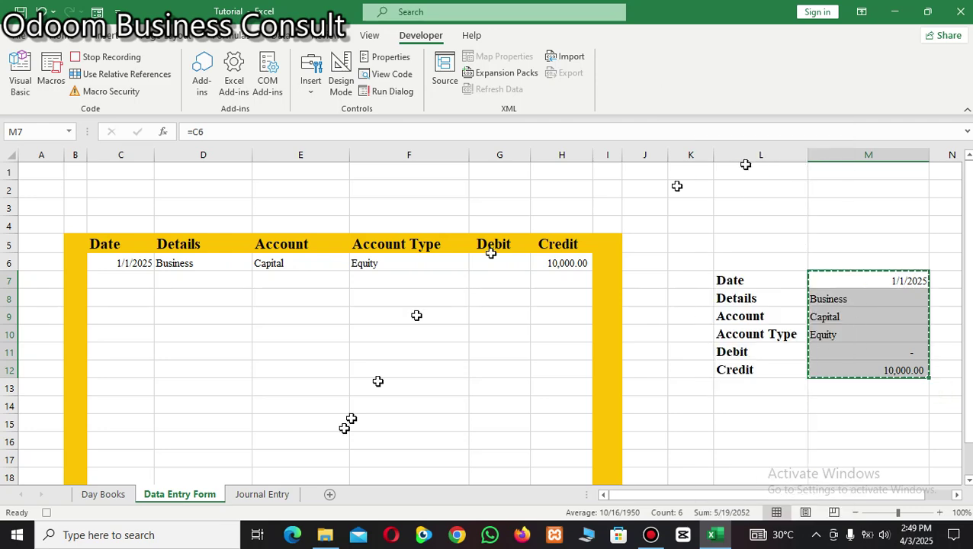
{"action": "left_click", "coordinate": [262, 495]}
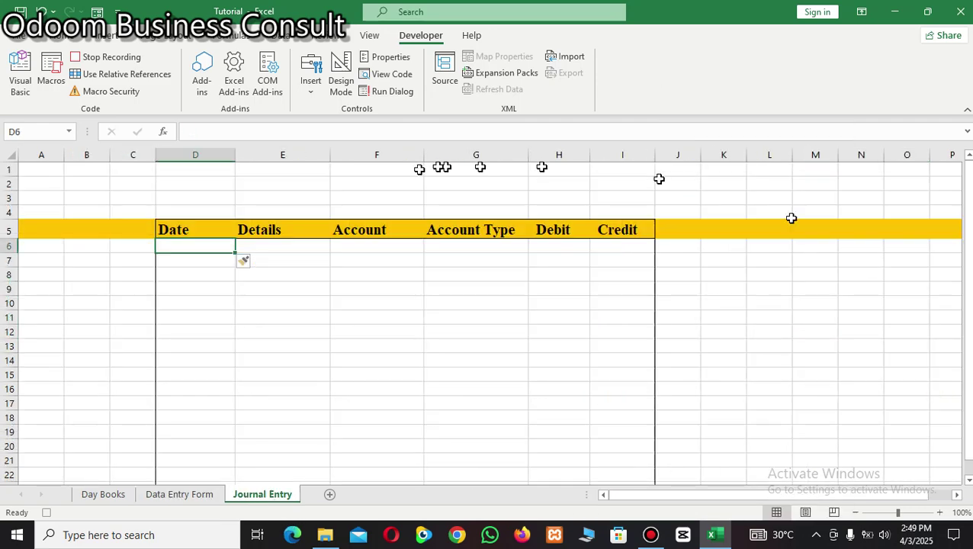
{"action": "right_click", "coordinate": [202, 243]}
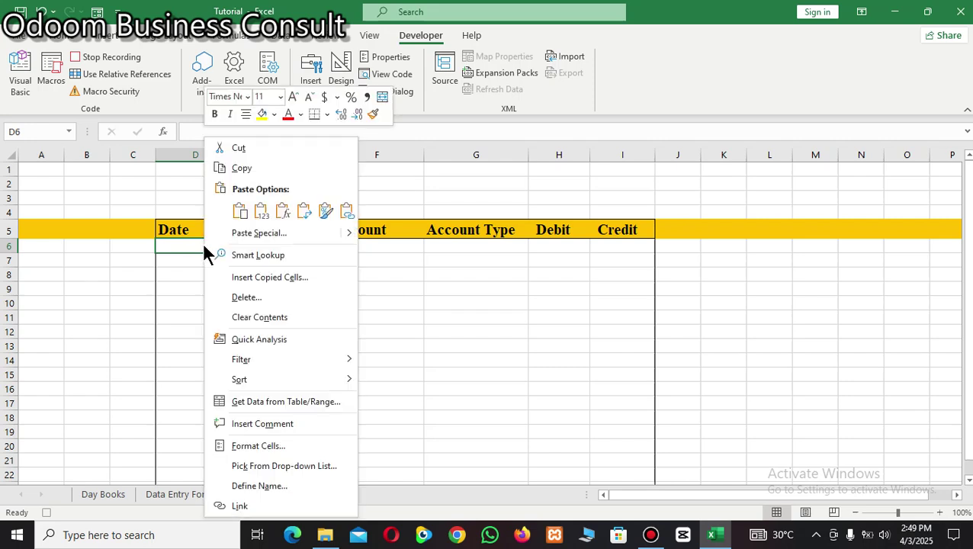
{"action": "left_click", "coordinate": [242, 232]}
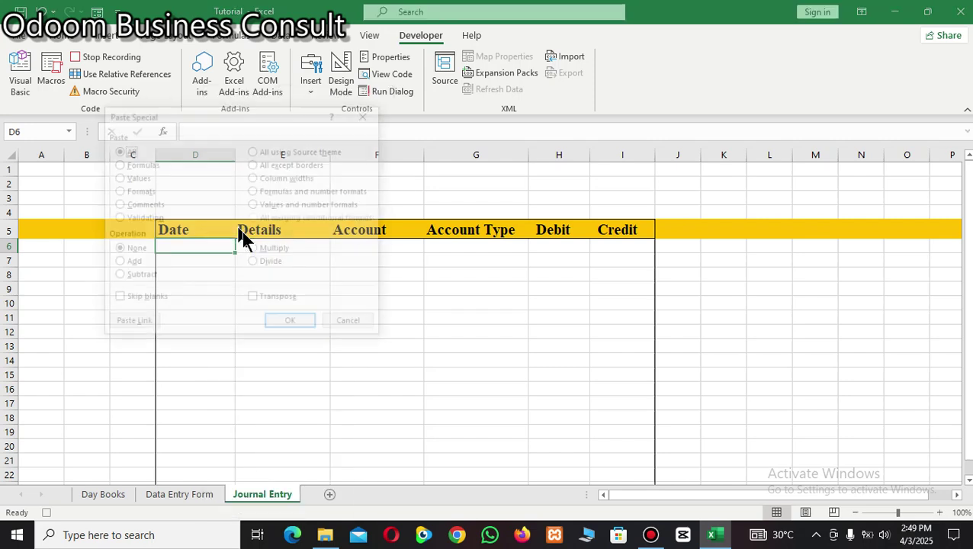
{"action": "left_click", "coordinate": [116, 177]}
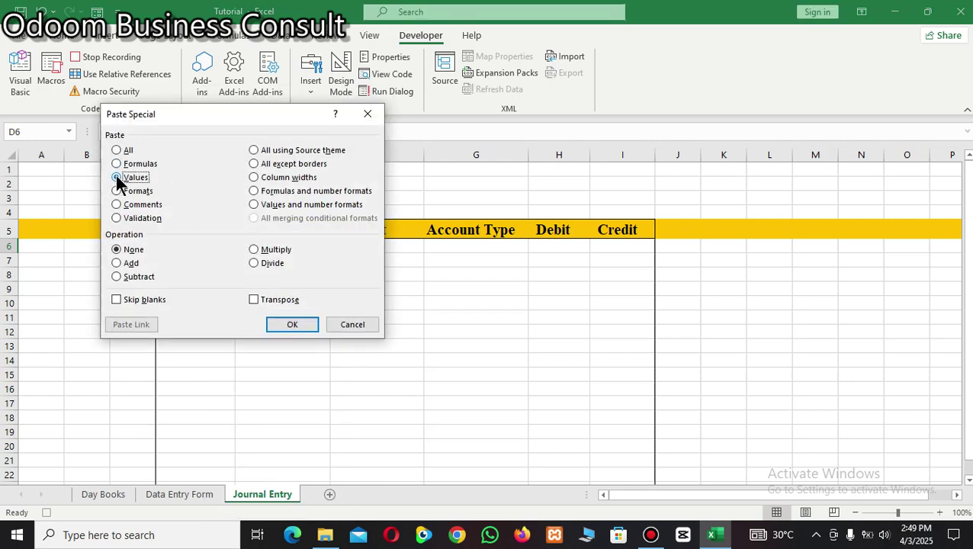
{"action": "left_click", "coordinate": [256, 302]}
{"action": "left_click", "coordinate": [299, 325]}
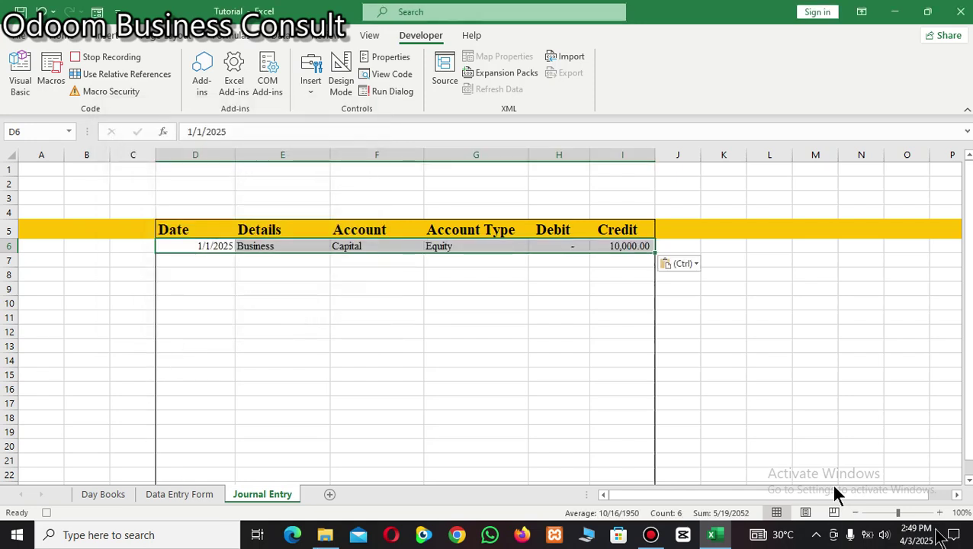
{"action": "left_click", "coordinate": [181, 497]}
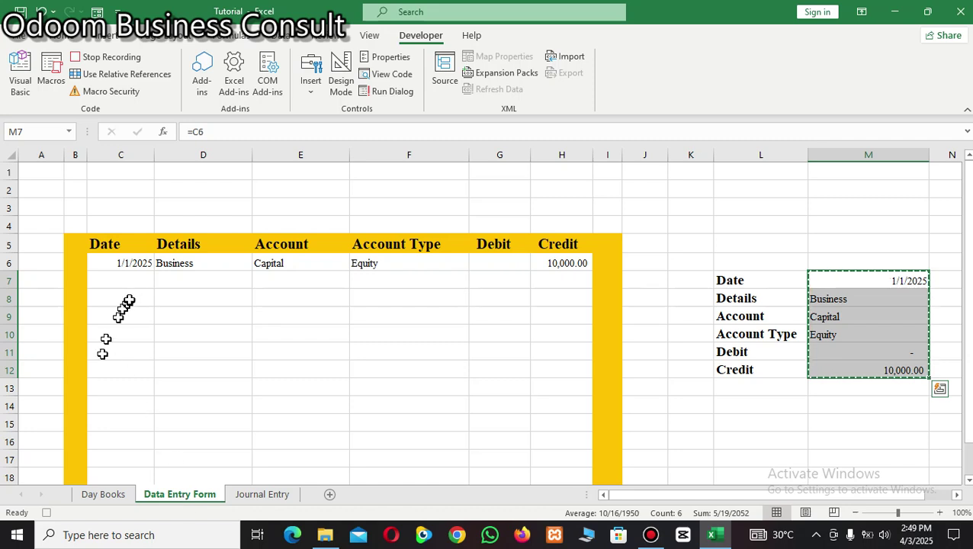
- Clear the date, details, account, account type and credit entries in row 6 of the Data Entry Form
{"action": "left_click", "coordinate": [138, 263]}
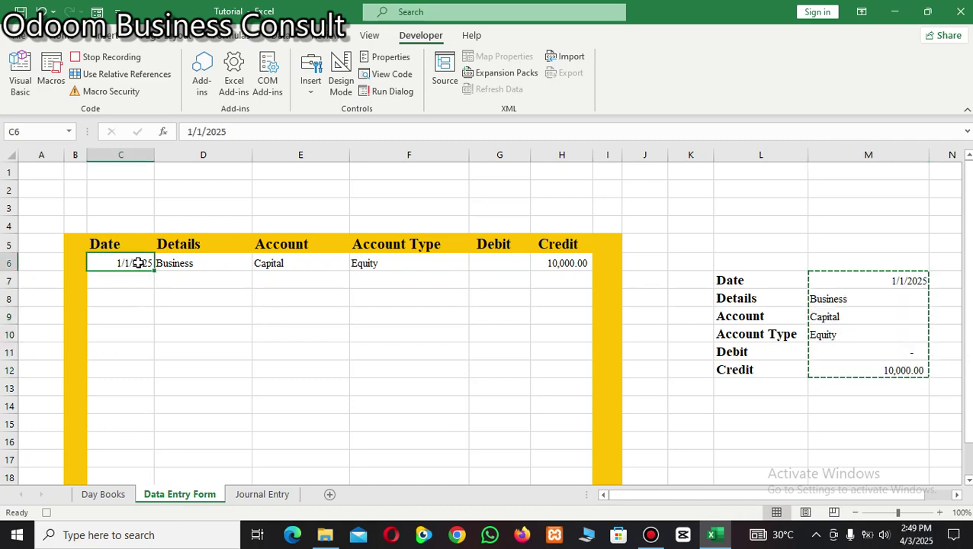
{"action": "key", "text": "BackSpace"}
{"action": "left_click", "coordinate": [178, 263]}
{"action": "key", "text": "BackSpace"}
{"action": "left_click", "coordinate": [278, 262]}
{"action": "key", "text": "BackSpace"}
{"action": "left_click", "coordinate": [365, 263]}
{"action": "key", "text": "BackSpace"}
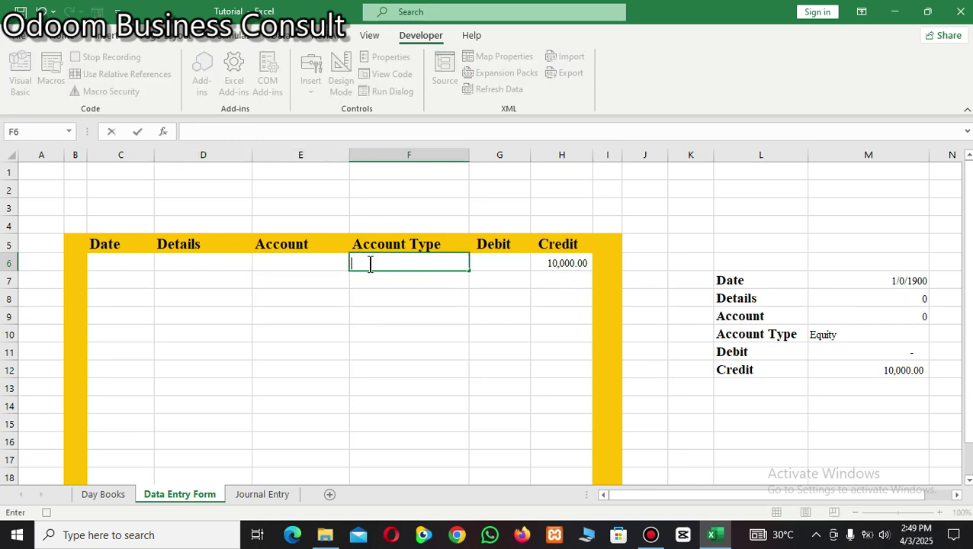
{"action": "left_click", "coordinate": [568, 263]}
{"action": "key", "text": "BackSpace"}
{"action": "left_click", "coordinate": [515, 294]}
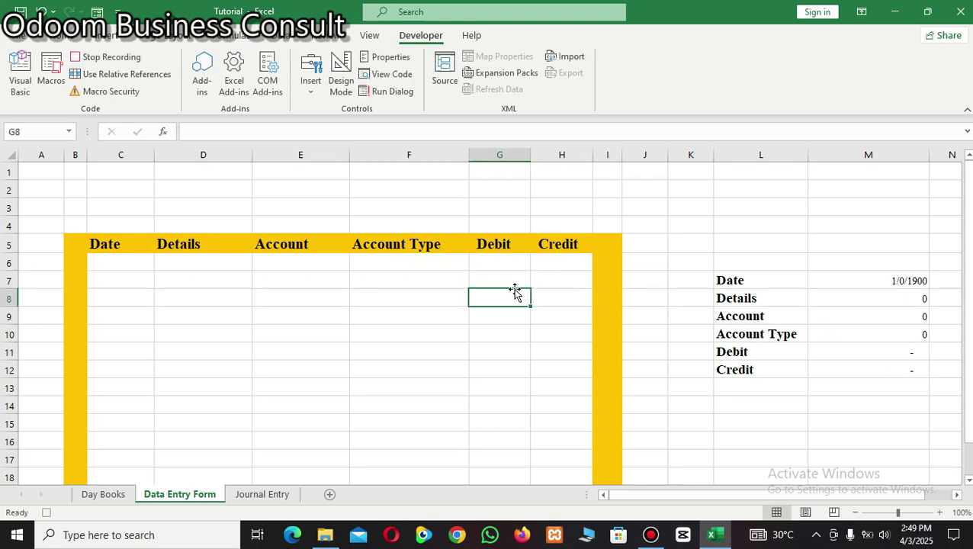
- Select the Date entry cell C6, stop the macro recording, and check the transferred row on the Journal Entry sheet
{"action": "left_click", "coordinate": [119, 263]}
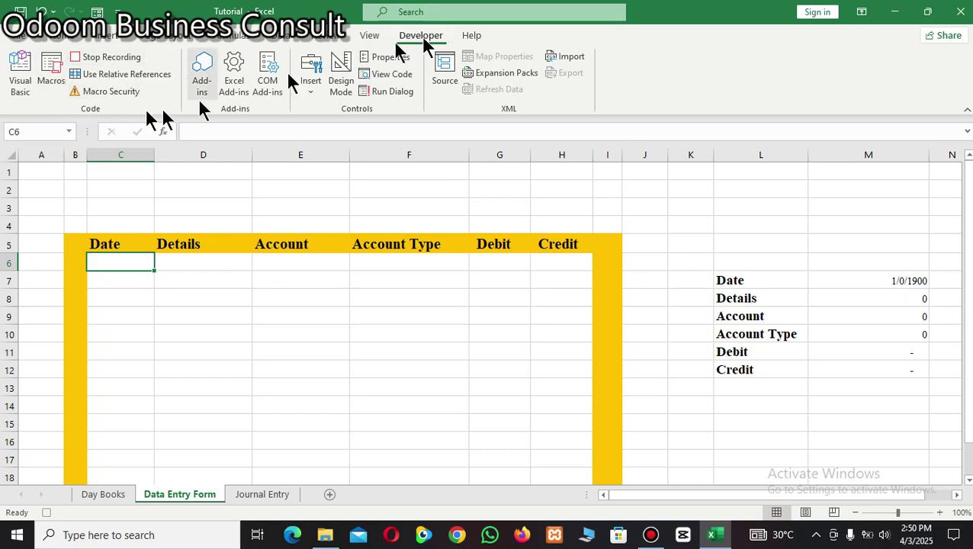
{"action": "left_click", "coordinate": [120, 57]}
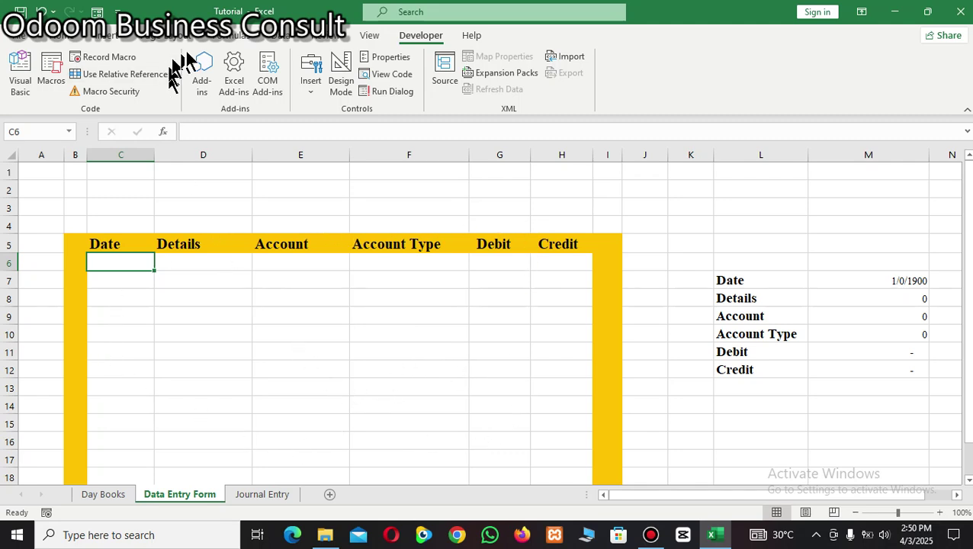
{"action": "left_click", "coordinate": [266, 492]}
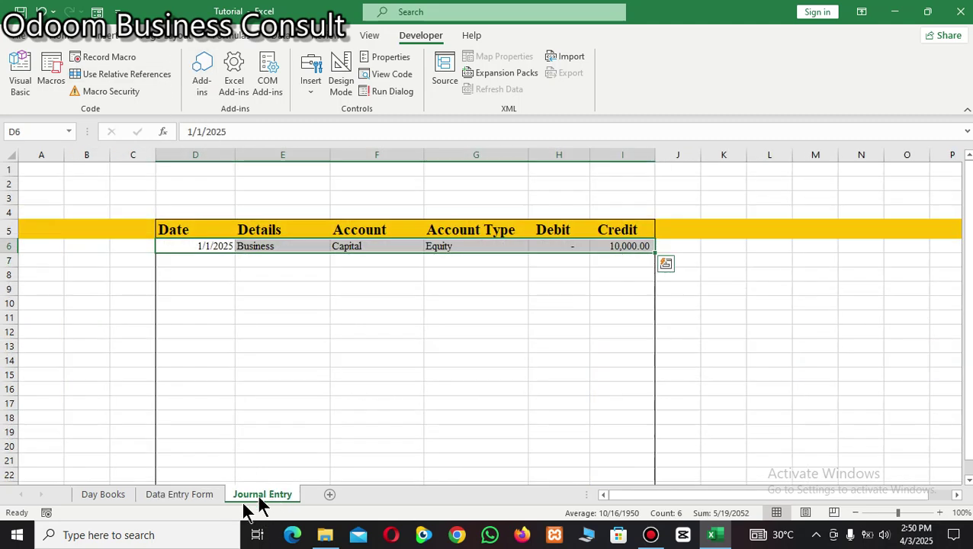
{"action": "left_click", "coordinate": [194, 495]}
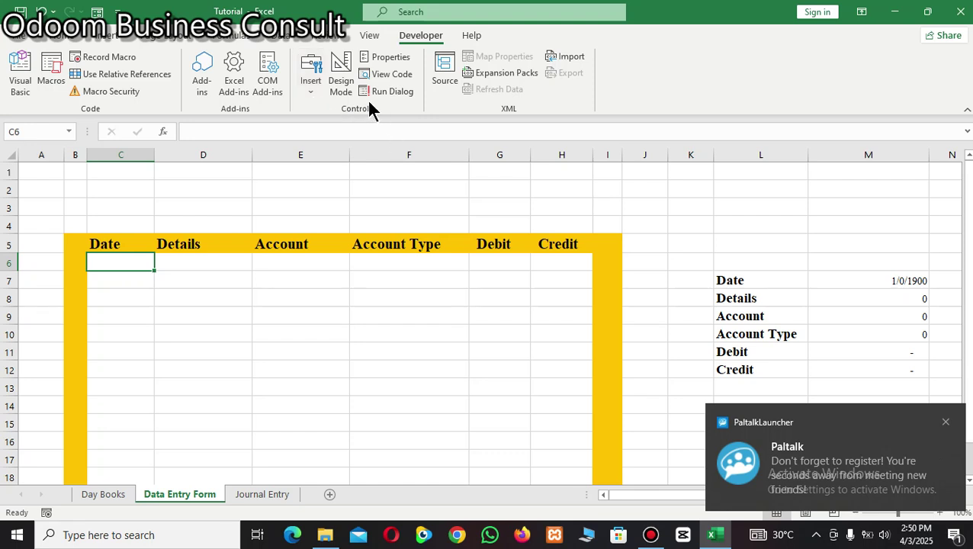
- Insert a form control button around E16:E17 of the Data Entry Form and assign it the CollectData2 macro
{"action": "left_click", "coordinate": [311, 83]}
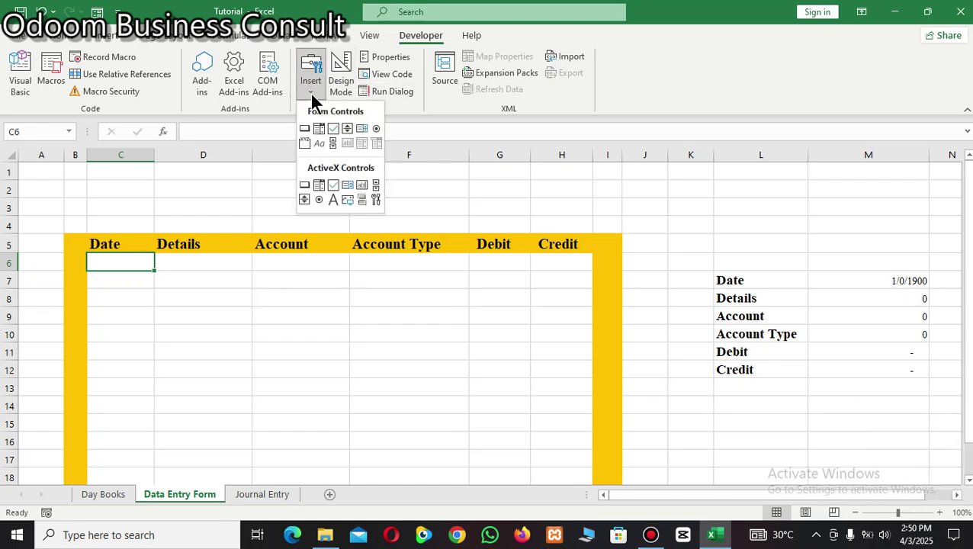
{"action": "left_click", "coordinate": [304, 130]}
{"action": "left_click_drag", "start_coordinate": [298, 438], "coordinate": [346, 461]}
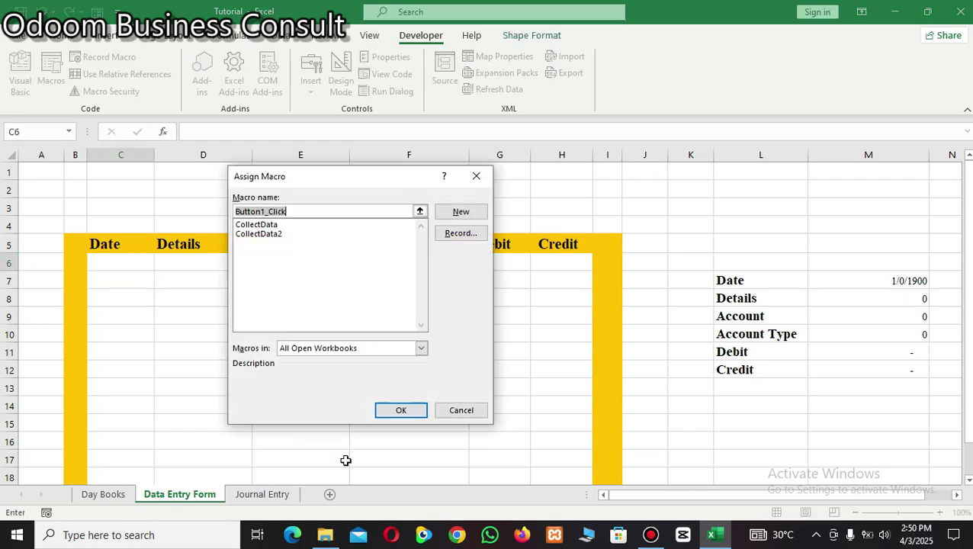
{"action": "left_click", "coordinate": [276, 233]}
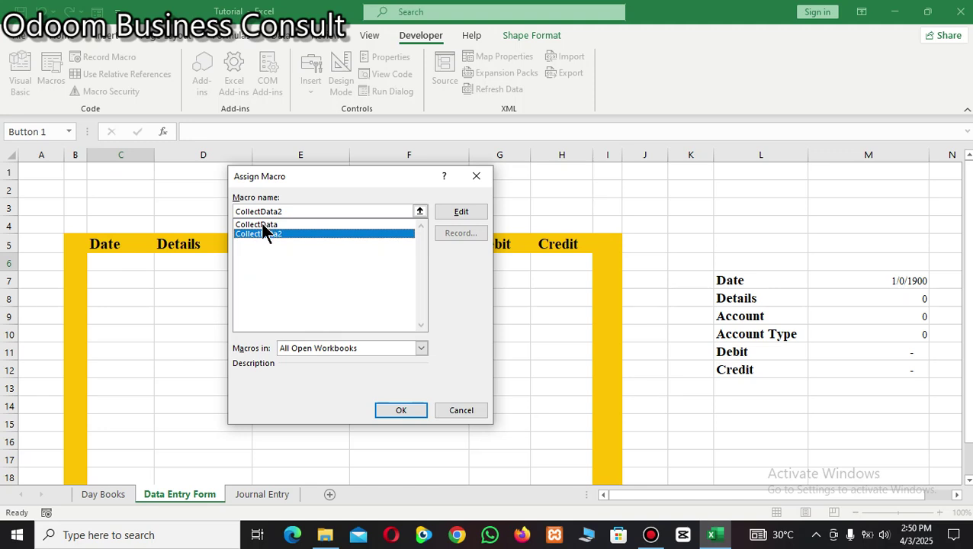
{"action": "left_click", "coordinate": [413, 410]}
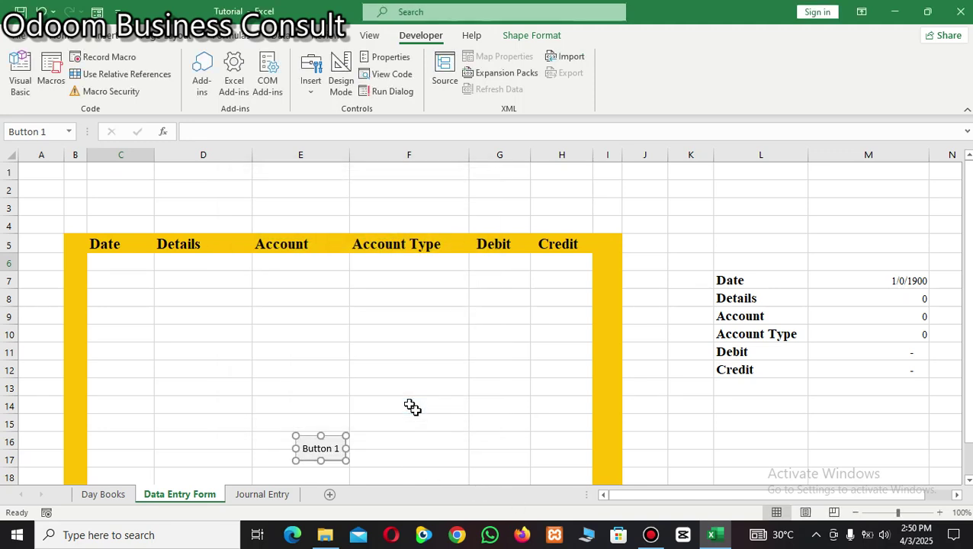
- Change the new button's caption to Send
{"action": "right_click", "coordinate": [336, 448]}
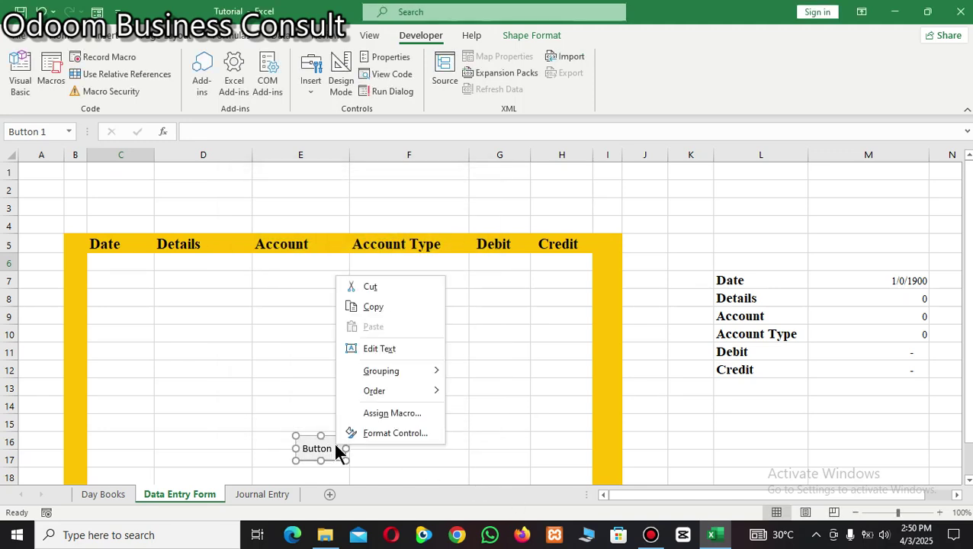
{"action": "left_click", "coordinate": [381, 353]}
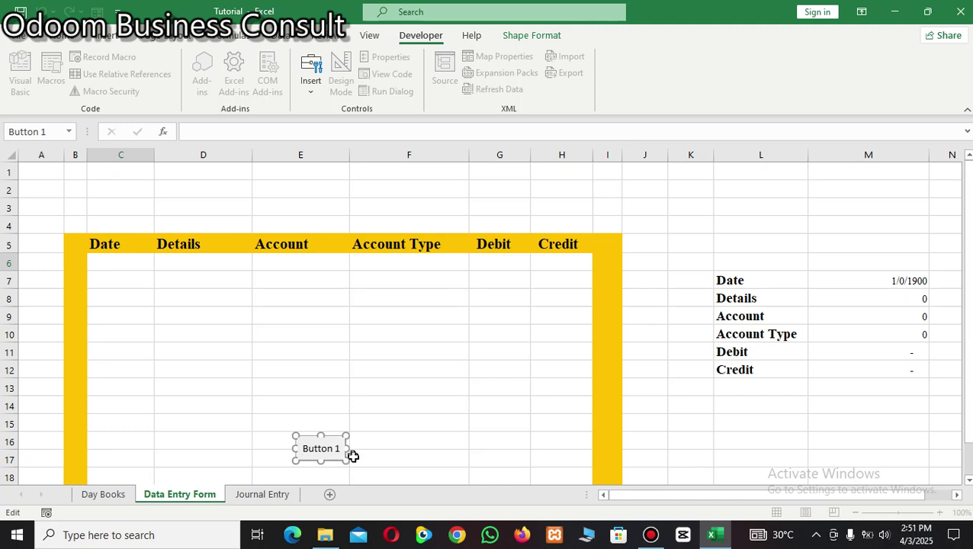
{"action": "key", "text": "BackSpace"}
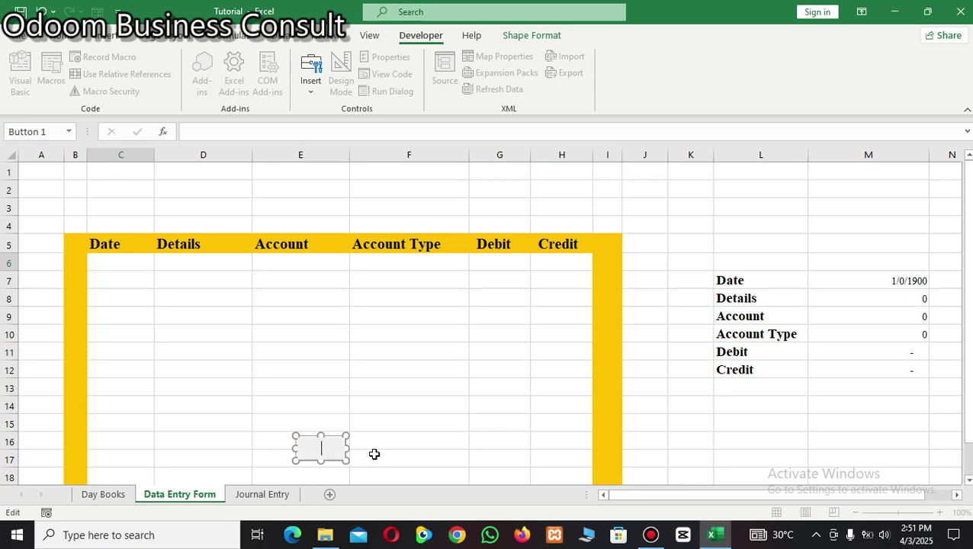
{"action": "type", "text": "Send"}
{"action": "left_click", "coordinate": [397, 404]}
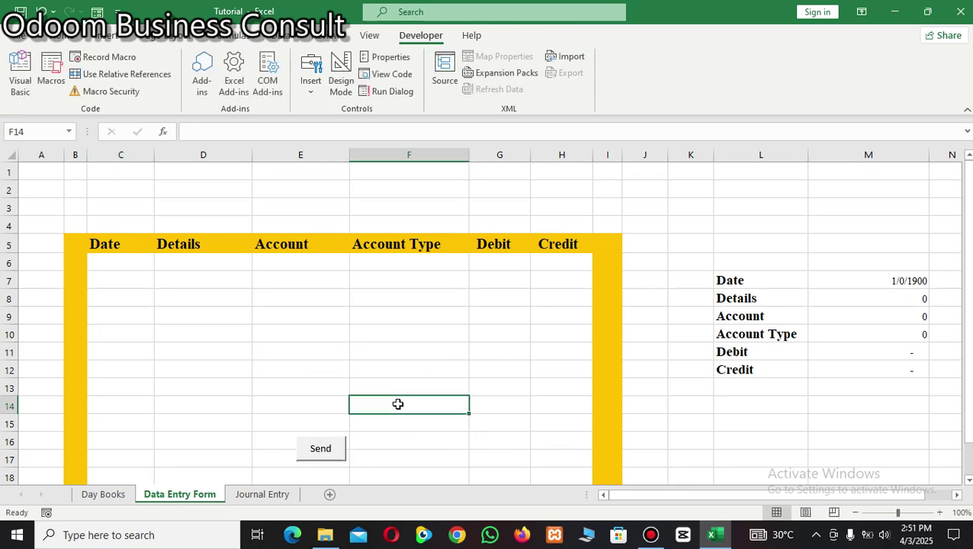
- Select cell D7 below the first record on the Journal Entry sheet and return to the Data Entry Form
{"action": "left_click", "coordinate": [260, 496]}
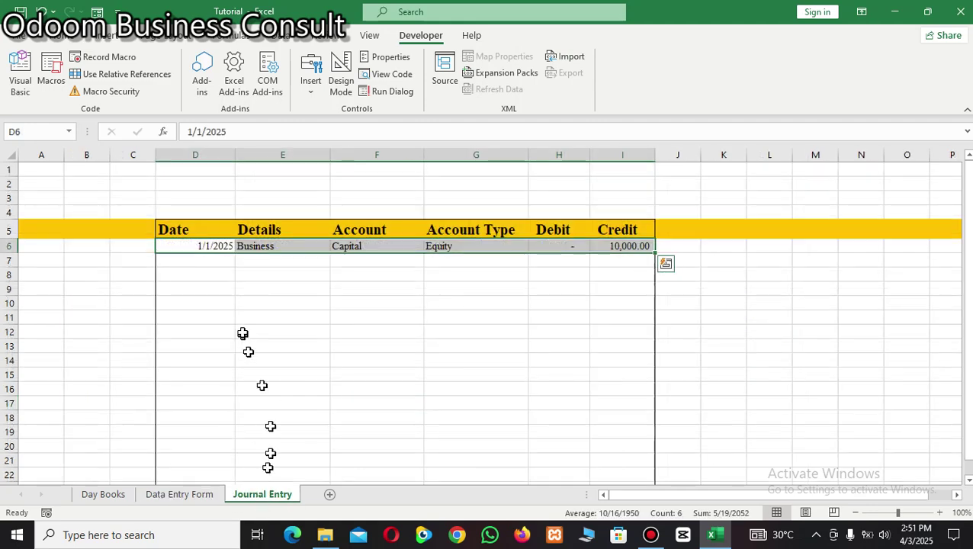
{"action": "left_click", "coordinate": [207, 260]}
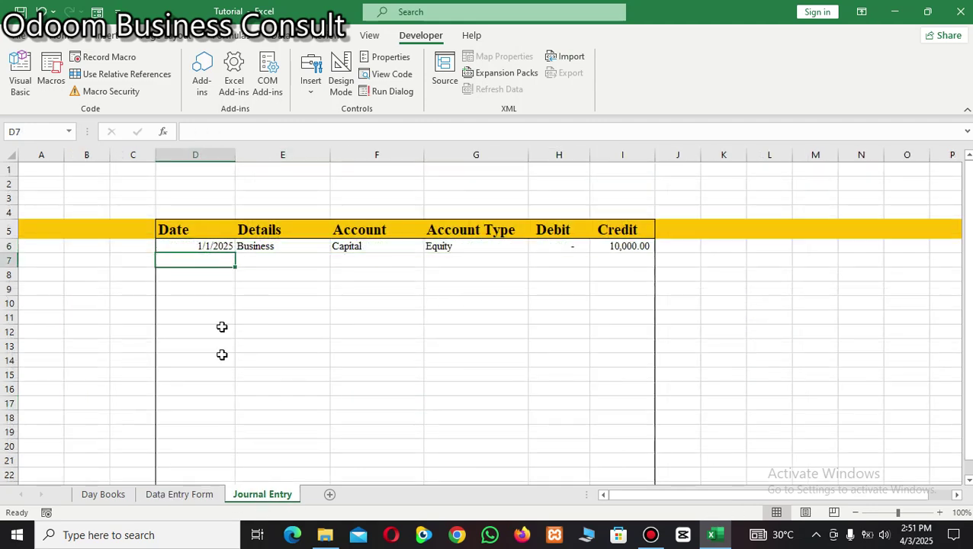
{"action": "left_click", "coordinate": [208, 495]}
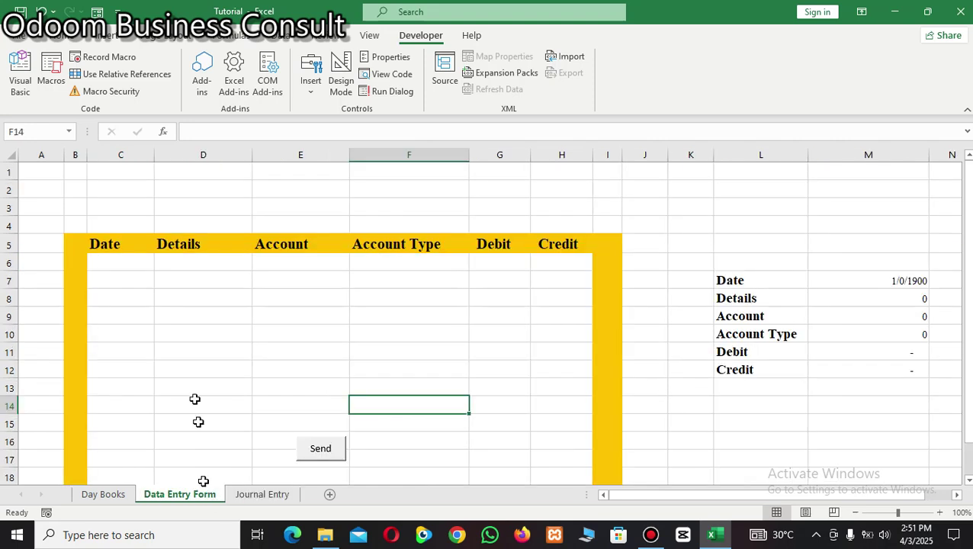
- Enter the date 3/2/2025 in C6 and the details Stock in D6 of the Data Entry Form
{"action": "left_click", "coordinate": [121, 261]}
{"action": "type", "text": "3/2/2025"}
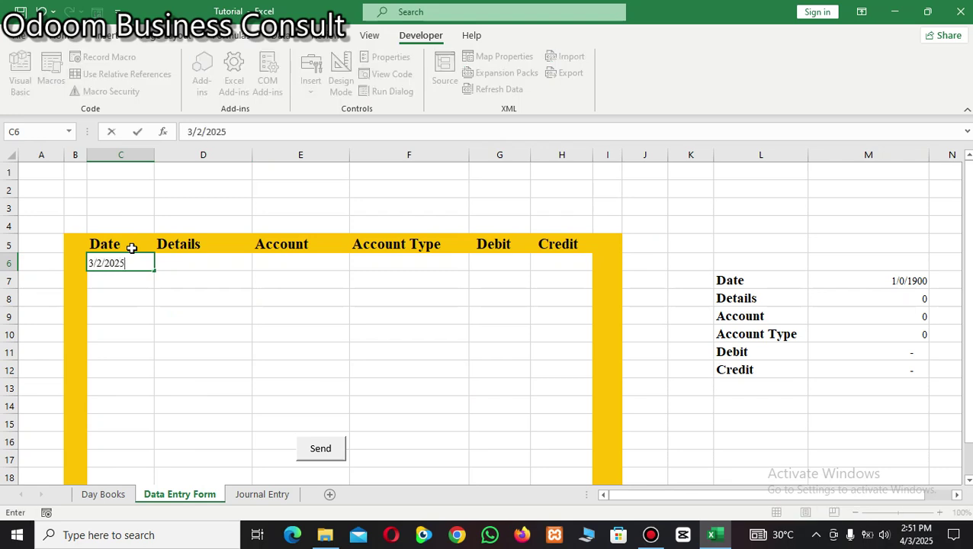
{"action": "left_click", "coordinate": [282, 497]}
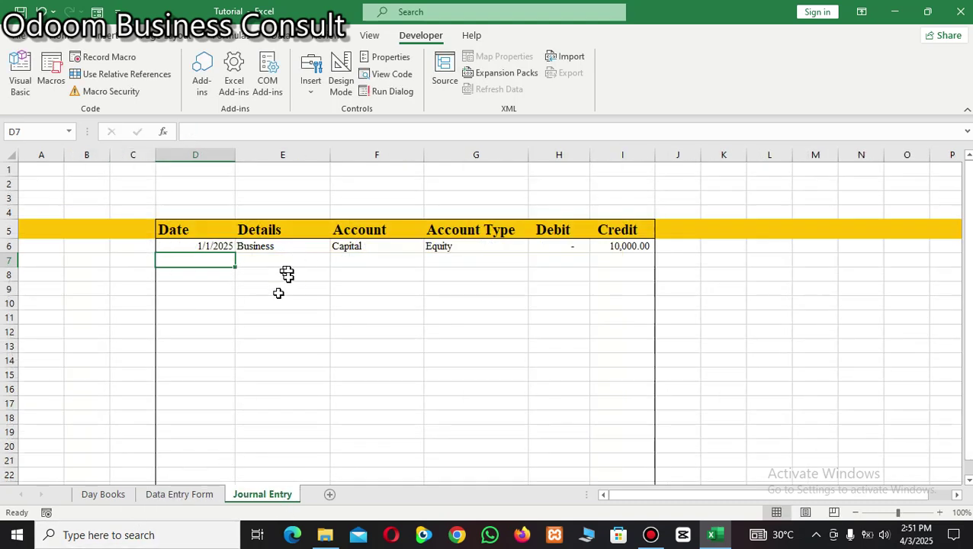
{"action": "left_click", "coordinate": [189, 493]}
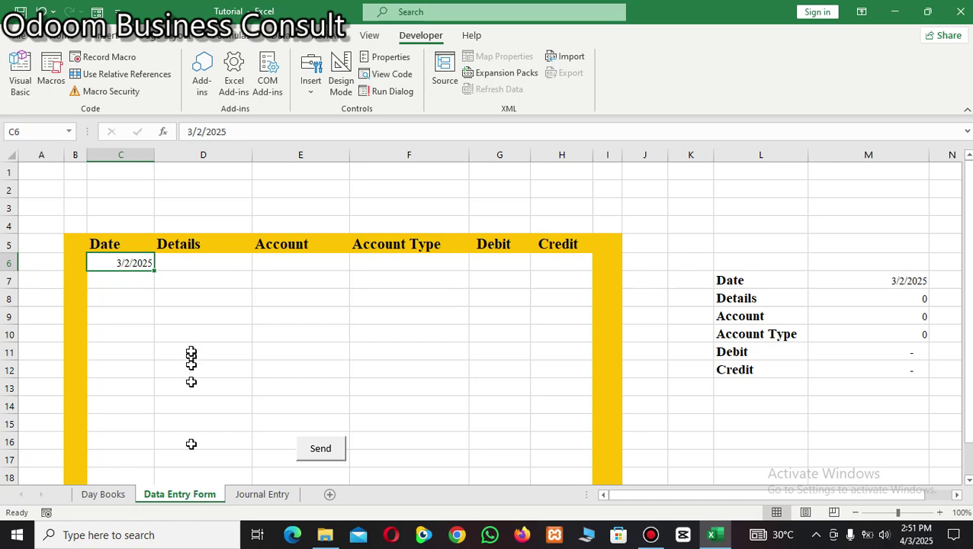
{"action": "left_click", "coordinate": [206, 262]}
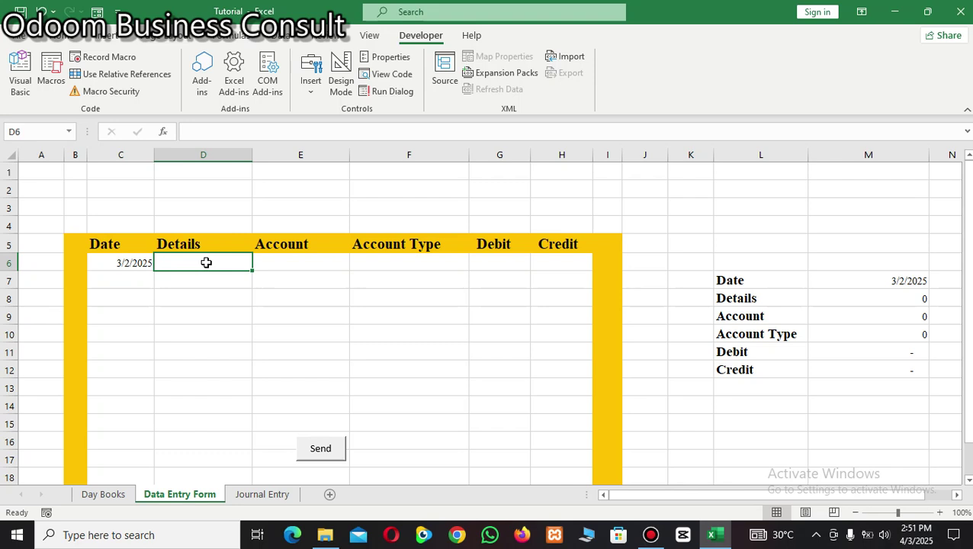
{"action": "type", "text": "St"}
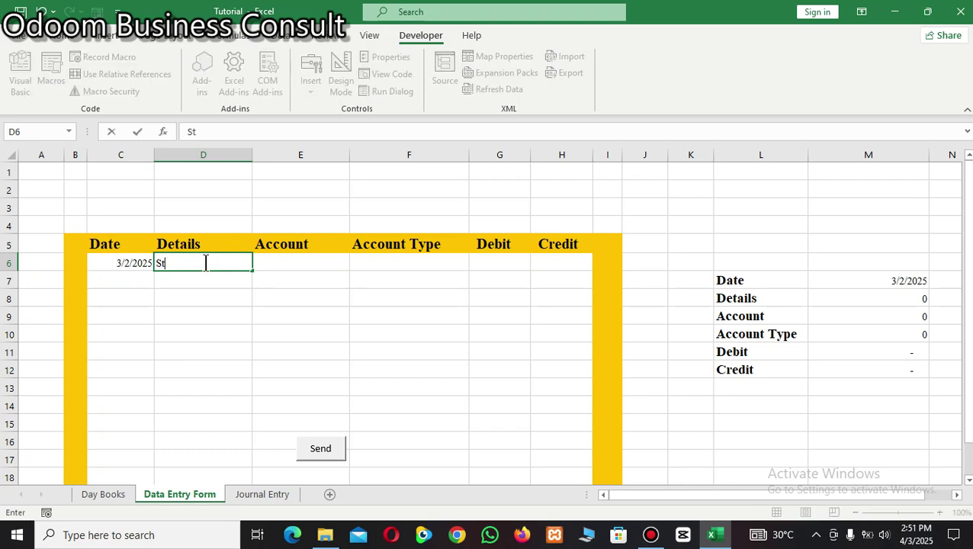
{"action": "type", "text": "ock"}
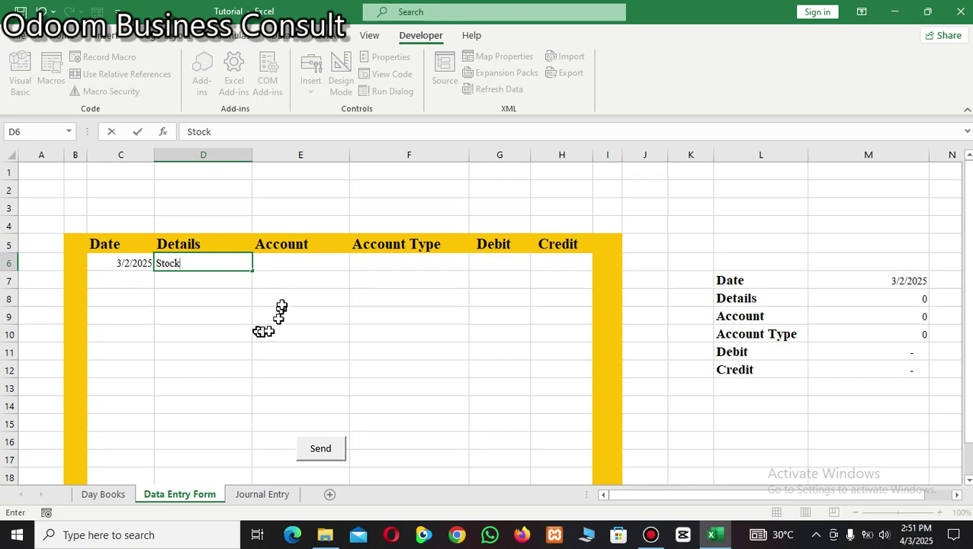
- Complete the row 6 entry with account Stock, account type Current Assets and a credit of 2500
{"action": "left_click", "coordinate": [303, 260]}
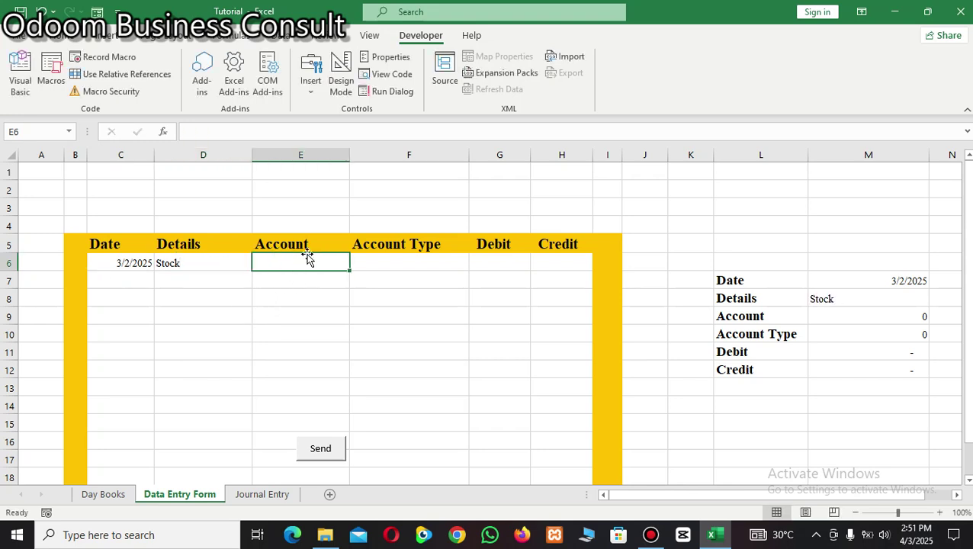
{"action": "type", "text": "Stock"}
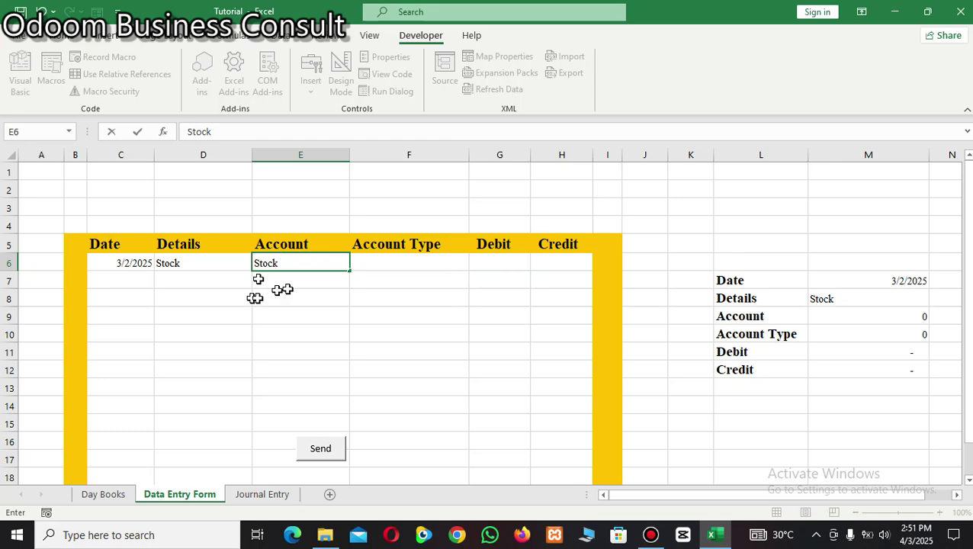
{"action": "left_click", "coordinate": [396, 267]}
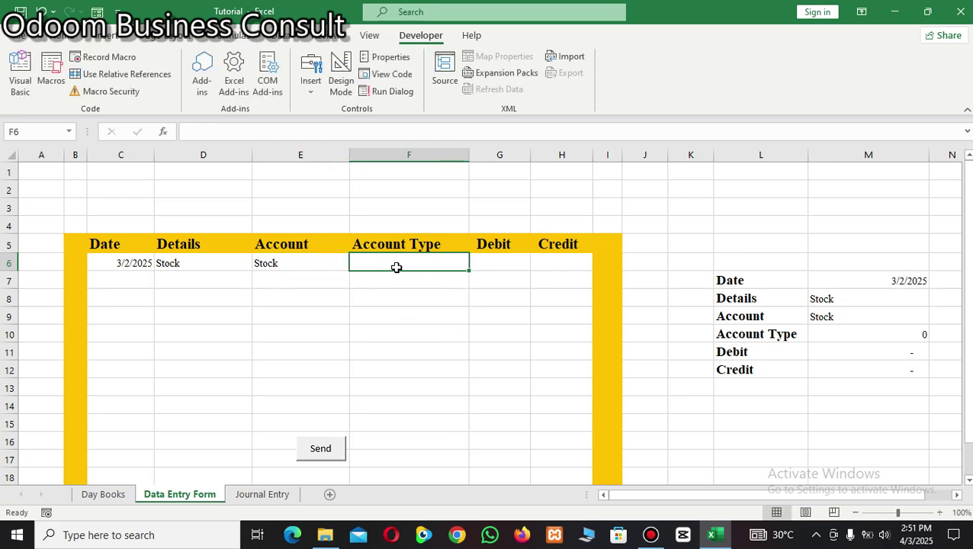
{"action": "type", "text": "Assets"}
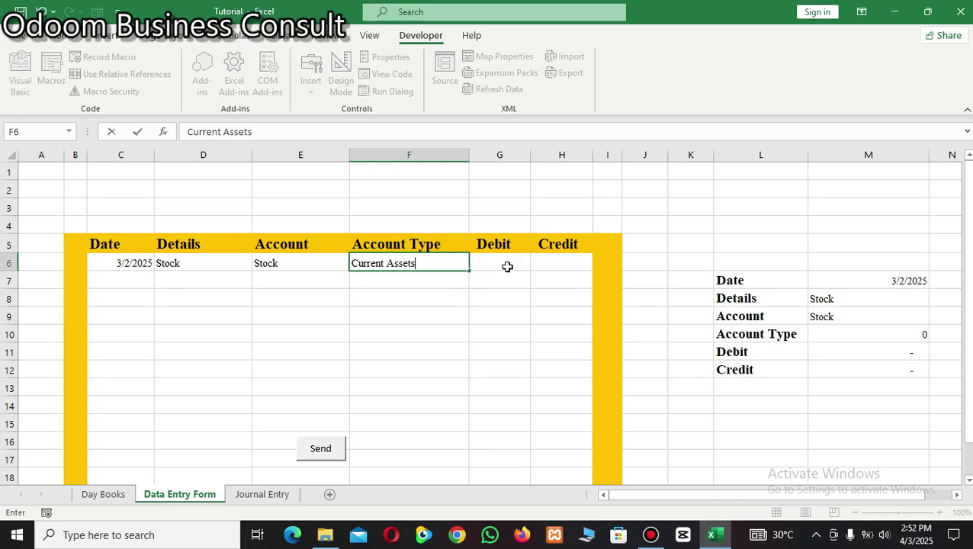
{"action": "left_click", "coordinate": [561, 267]}
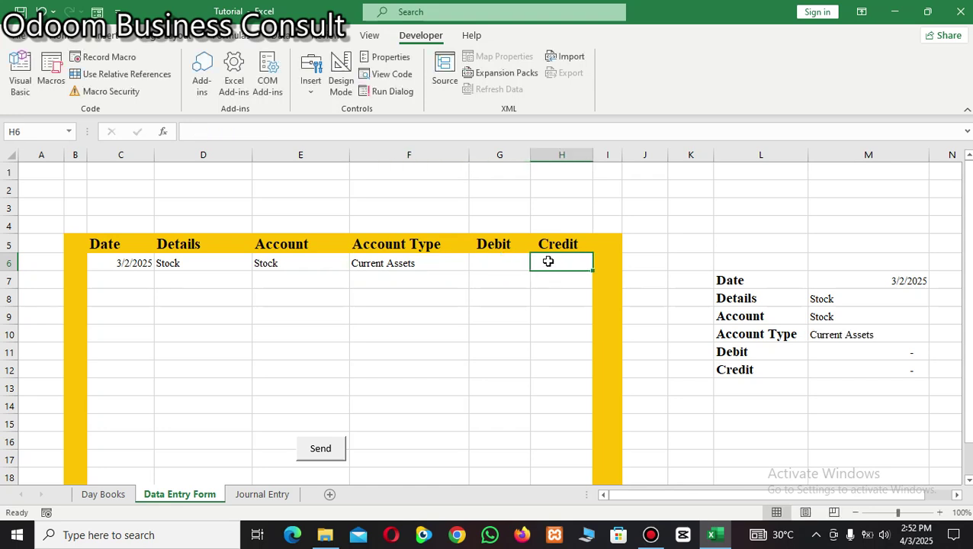
{"action": "type", "text": "2500"}
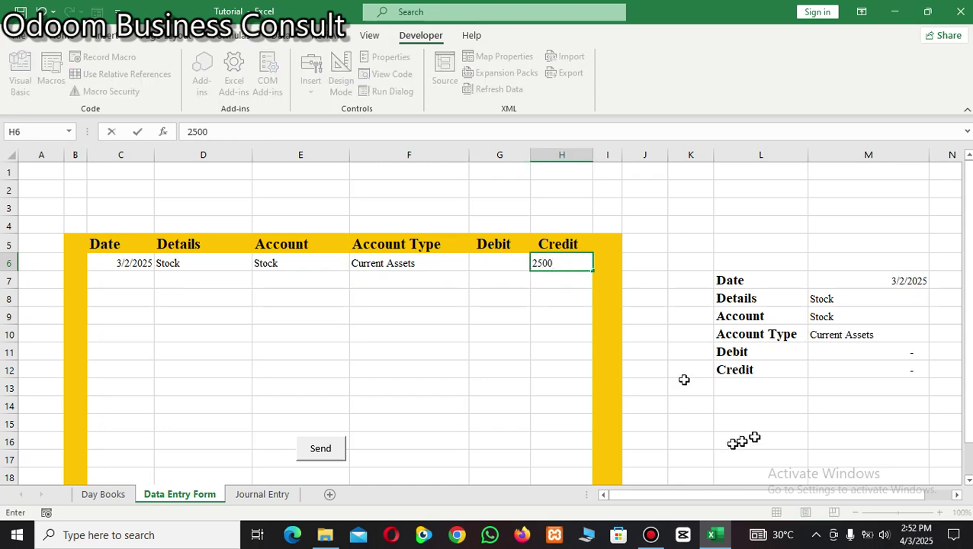
{"action": "left_click", "coordinate": [446, 426]}
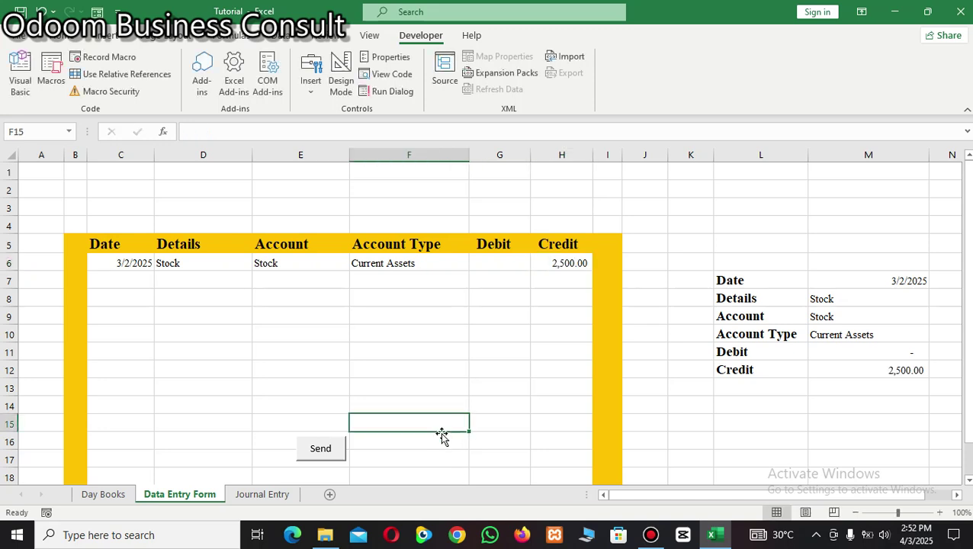
- Run the macro with the Send button, check the transferred record on the Journal Entry sheet, and return to the form
{"action": "left_click", "coordinate": [314, 452]}
{"action": "left_click", "coordinate": [288, 492]}
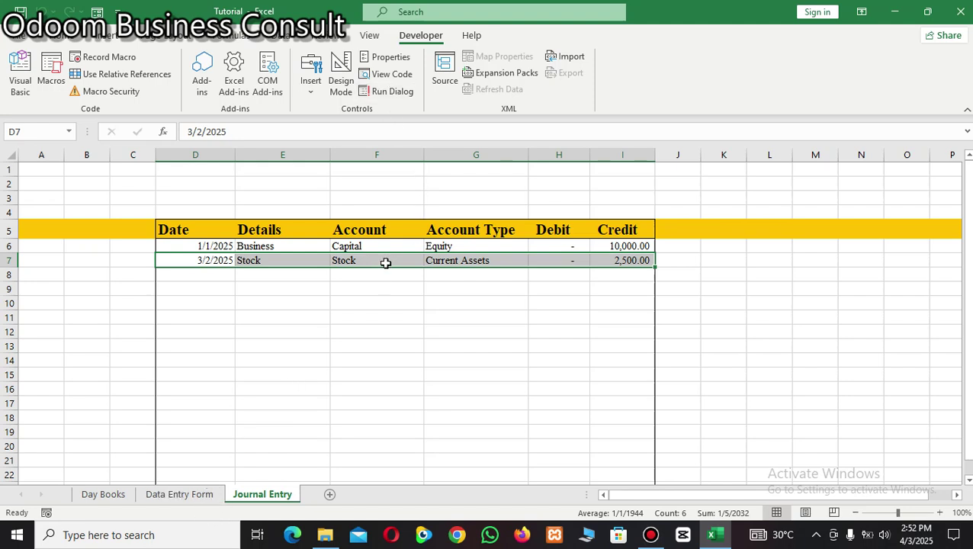
{"action": "left_click", "coordinate": [162, 494]}
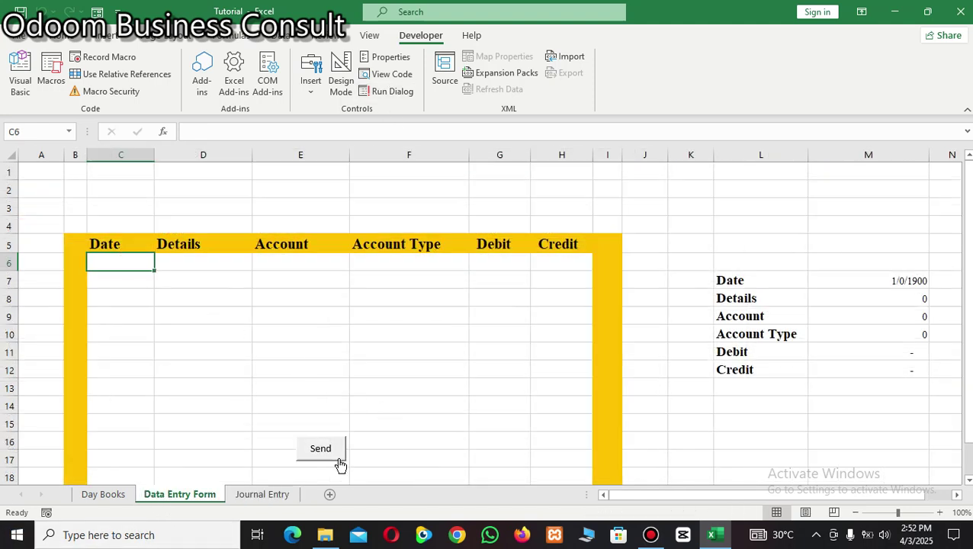
{"action": "left_click", "coordinate": [274, 495]}
{"action": "left_click", "coordinate": [199, 495]}
- Enter the date 4/1/2025, the details Electricity and the account Electricity in row 6 of the Data Entry Form
{"action": "type", "text": "4/1/2025"}
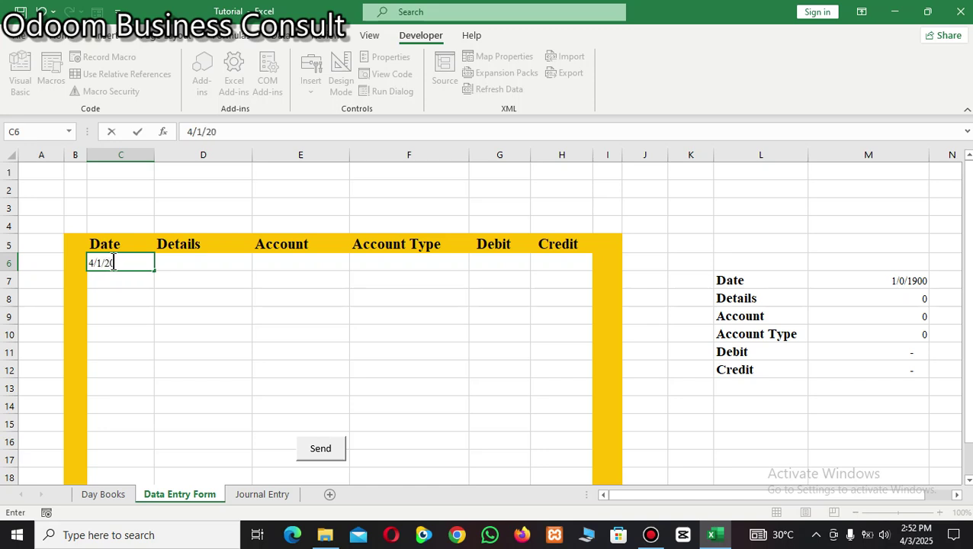
{"action": "left_click", "coordinate": [229, 262]}
{"action": "type", "text": "Electricity"}
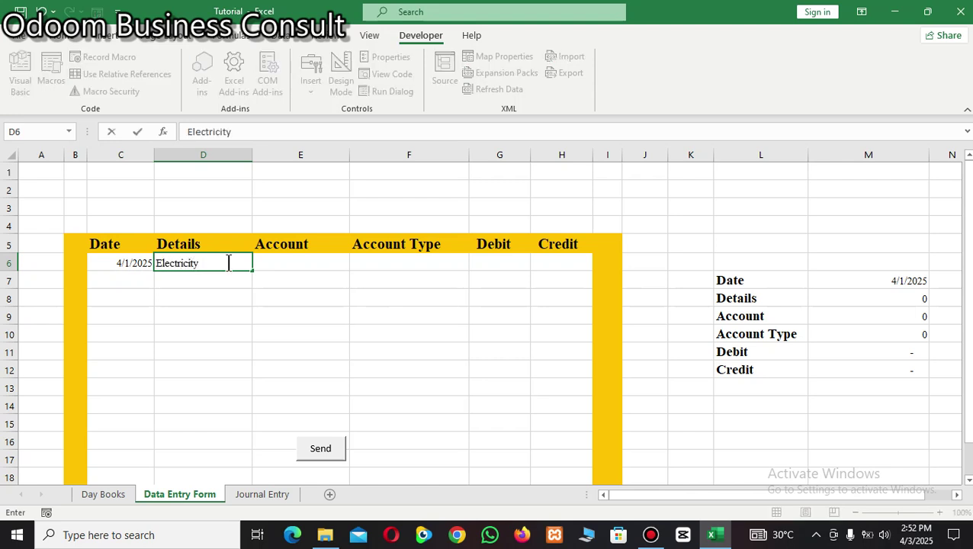
{"action": "left_click", "coordinate": [300, 262]}
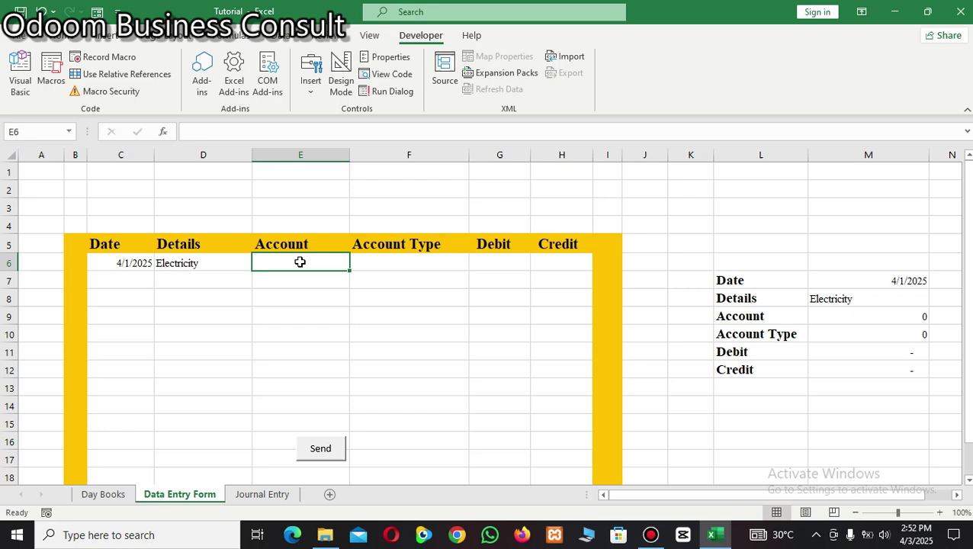
{"action": "type", "text": "Electricity"}
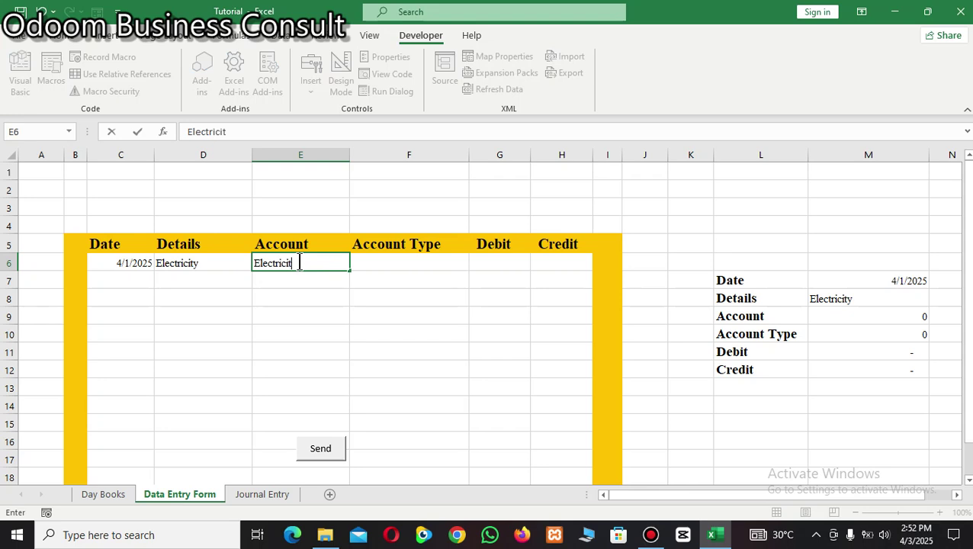
- Complete the row 6 entry with the account type Expenses and a credit of 2000
{"action": "left_click", "coordinate": [393, 270]}
{"action": "type", "text": "E"}
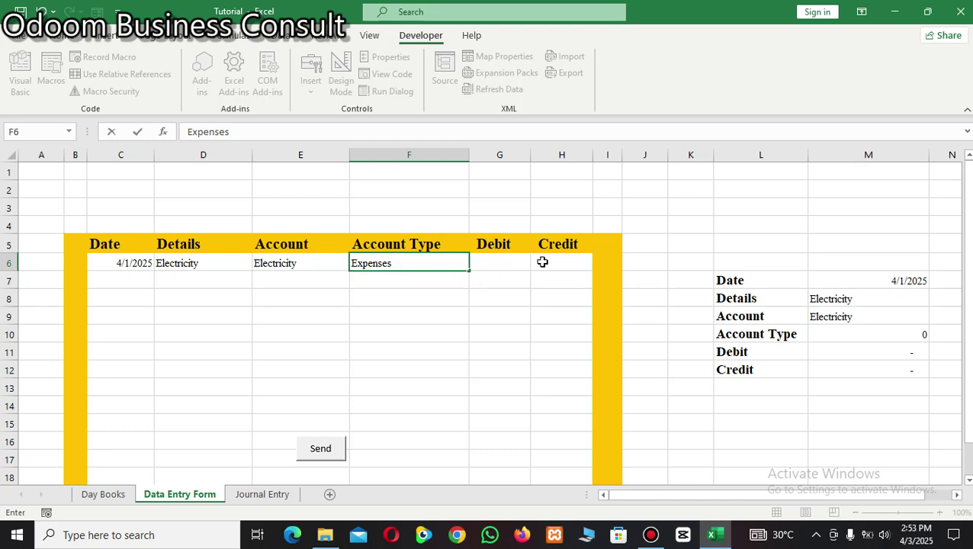
{"action": "type", "text": "xpenses"}
{"action": "left_click", "coordinate": [542, 259]}
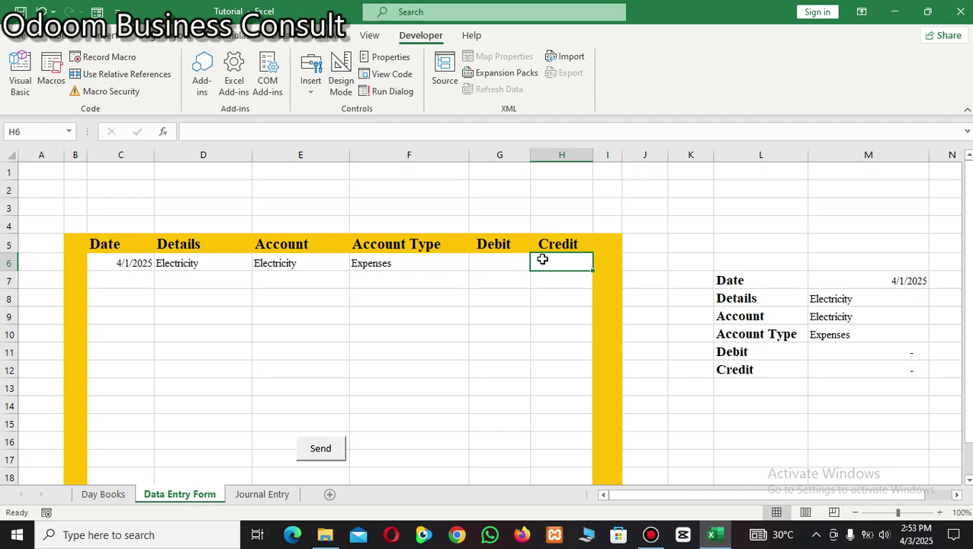
{"action": "type", "text": "2000"}
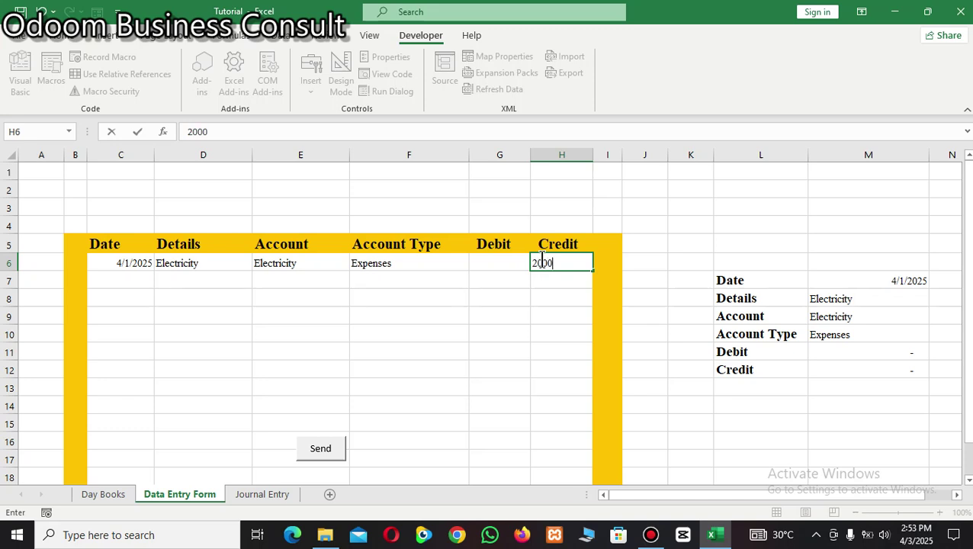
{"action": "left_click", "coordinate": [526, 346]}
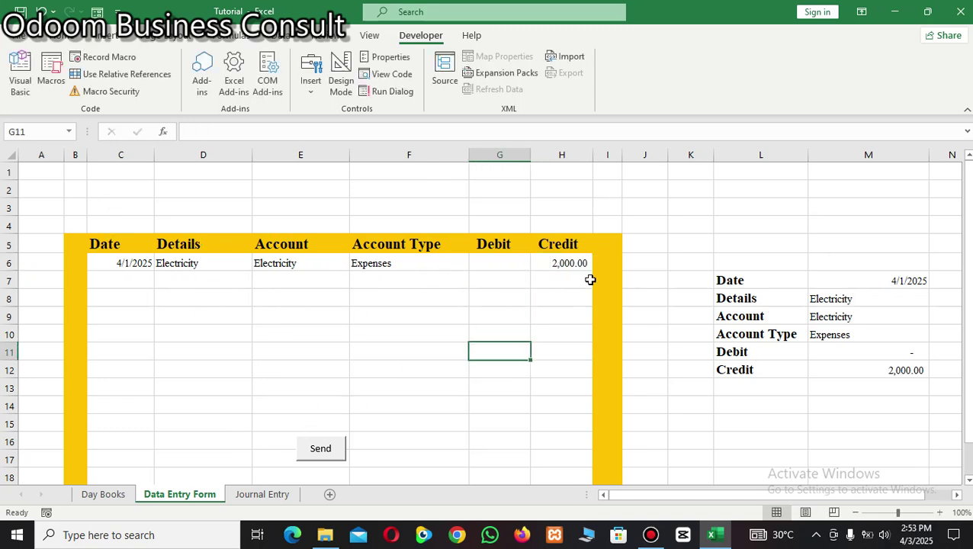
- Run the macro with the Send button, check the records on the Journal Entry sheet, and return to the Data Entry Form
{"action": "left_click", "coordinate": [326, 453]}
{"action": "left_click", "coordinate": [277, 492]}
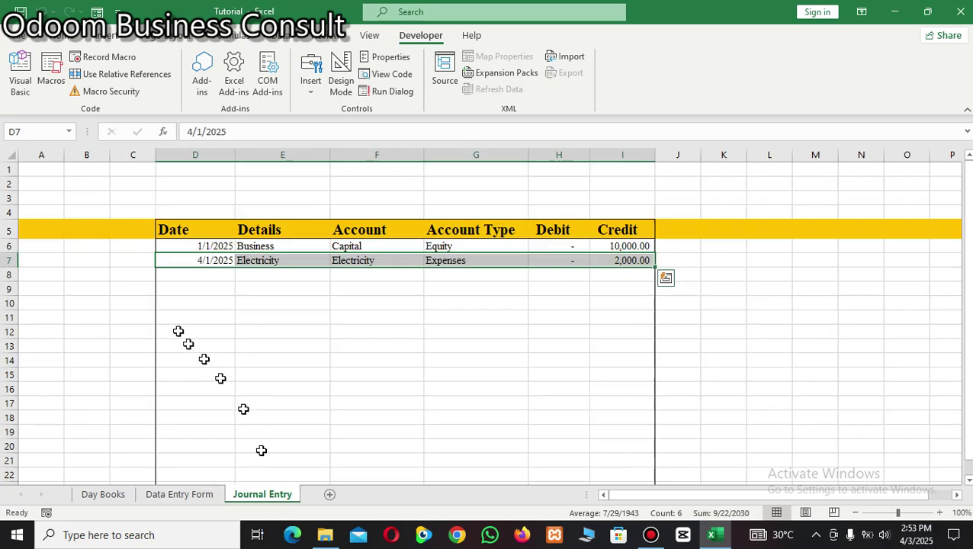
{"action": "left_click", "coordinate": [275, 284]}
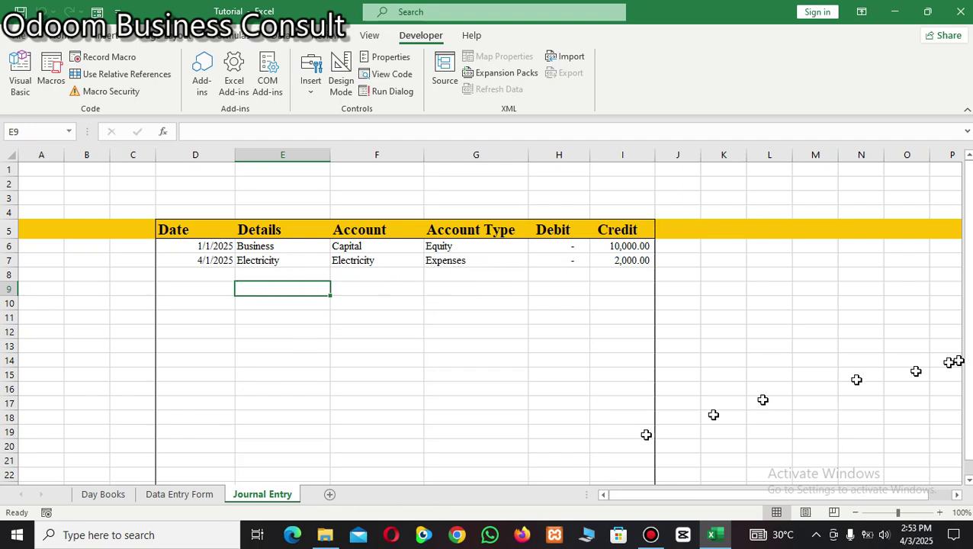
{"action": "left_click", "coordinate": [968, 480]}
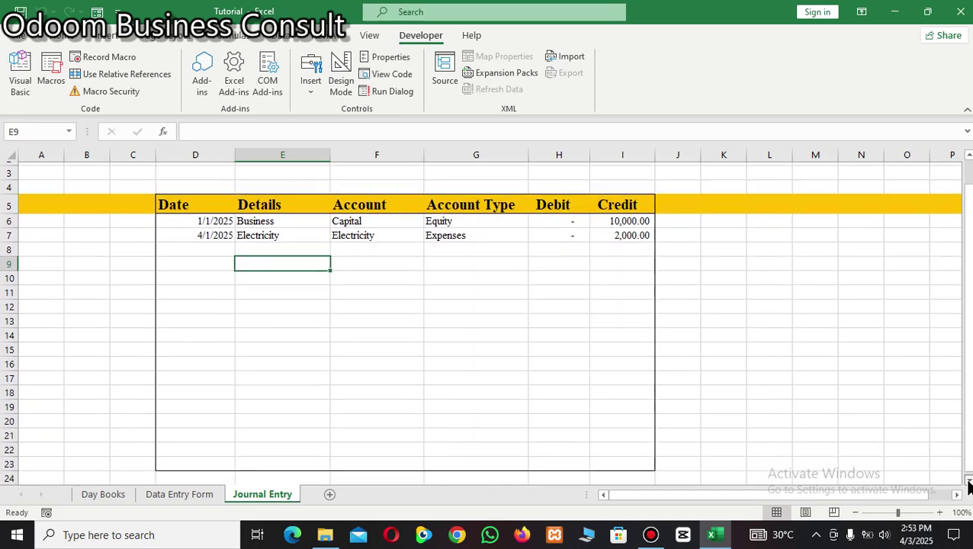
{"action": "scroll", "coordinate": [641, 347], "scroll_direction": "up", "scroll_amount": 1}
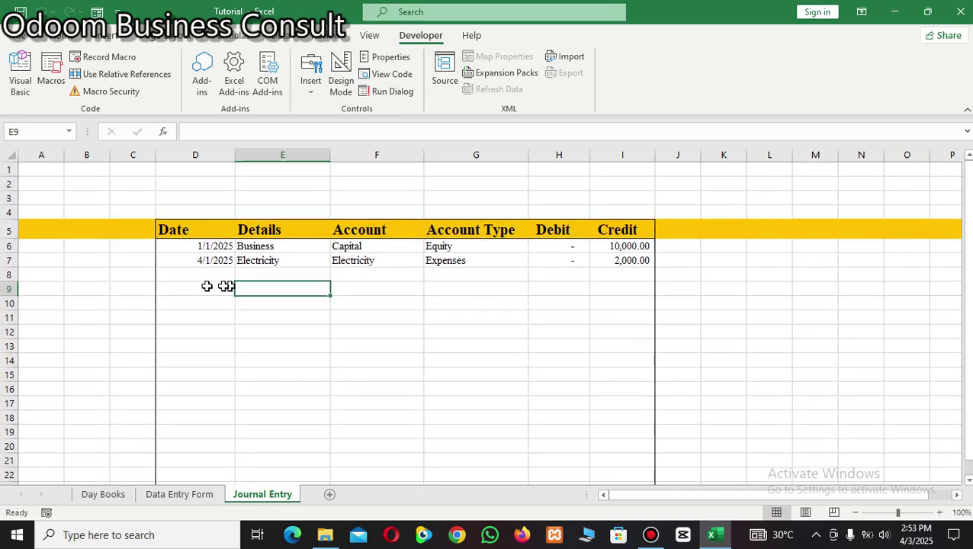
{"action": "left_click", "coordinate": [206, 496]}
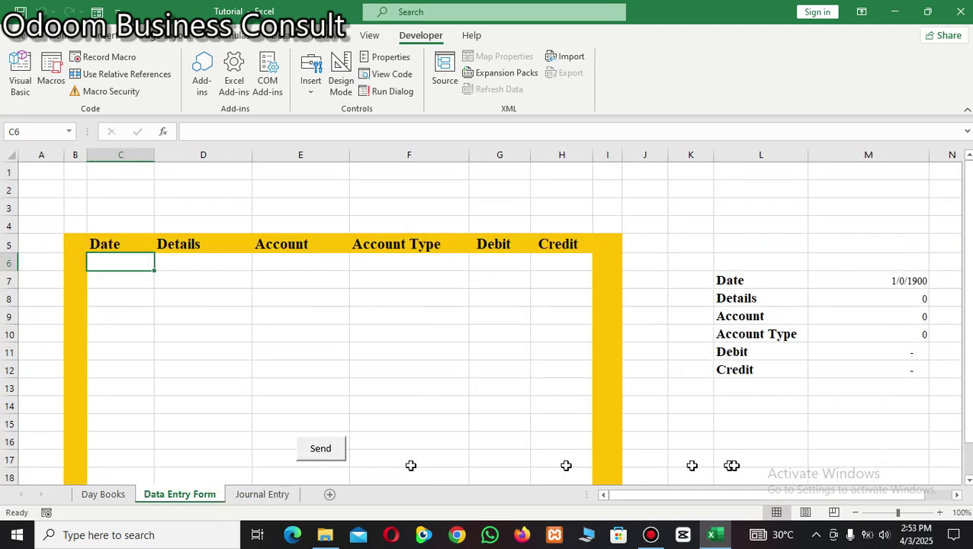
{"action": "left_click", "coordinate": [259, 496]}
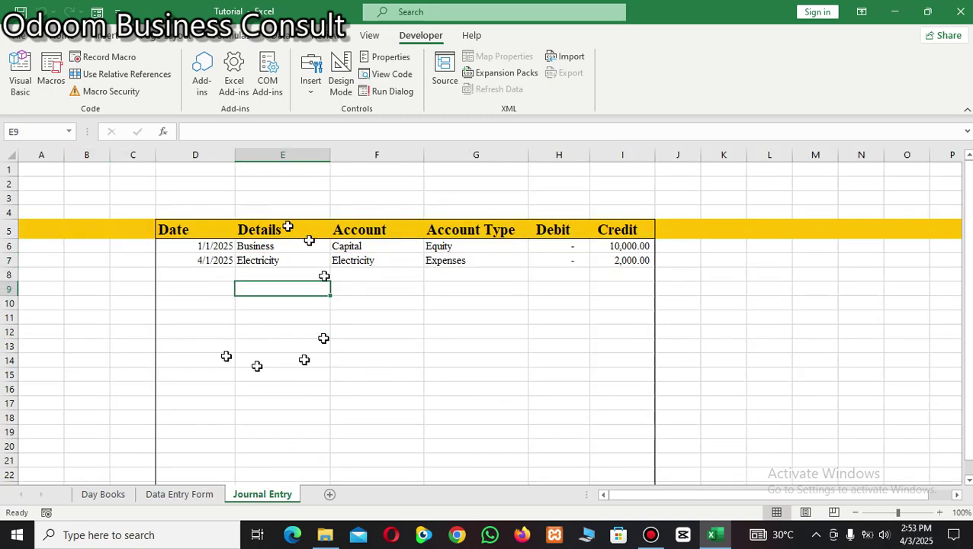
{"action": "left_click", "coordinate": [175, 508]}
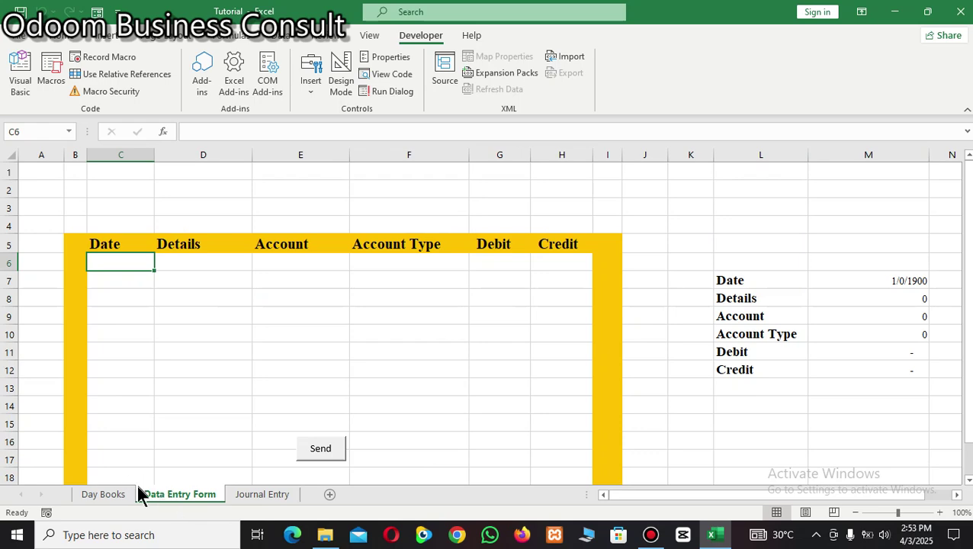
{"action": "left_click", "coordinate": [116, 496]}
{"action": "left_click", "coordinate": [183, 496]}
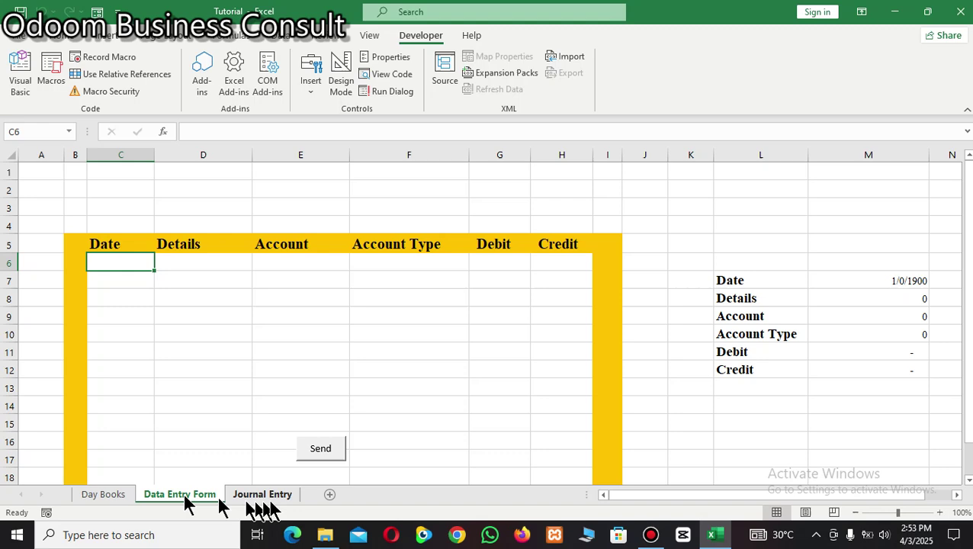
{"action": "left_click", "coordinate": [263, 497]}
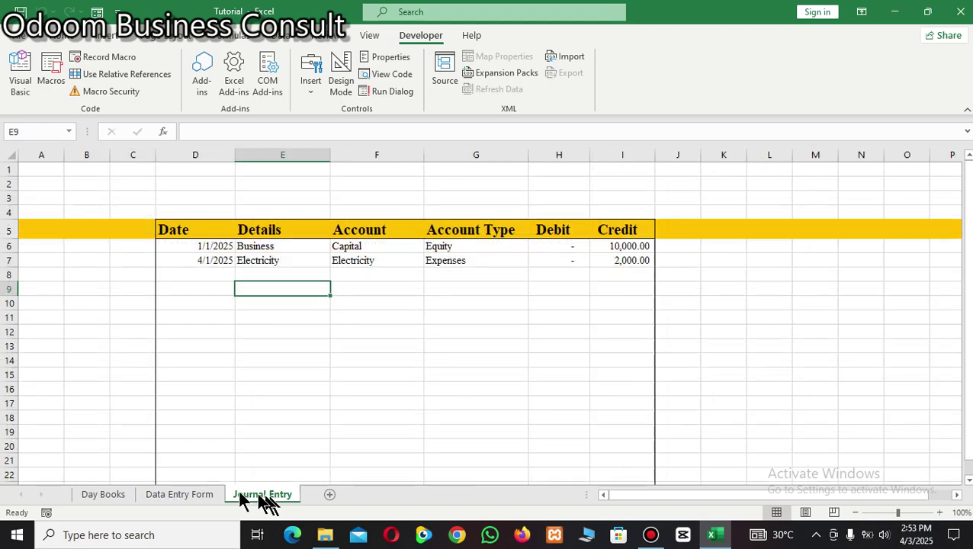
{"action": "left_click", "coordinate": [181, 494]}
{"action": "left_click", "coordinate": [127, 494]}
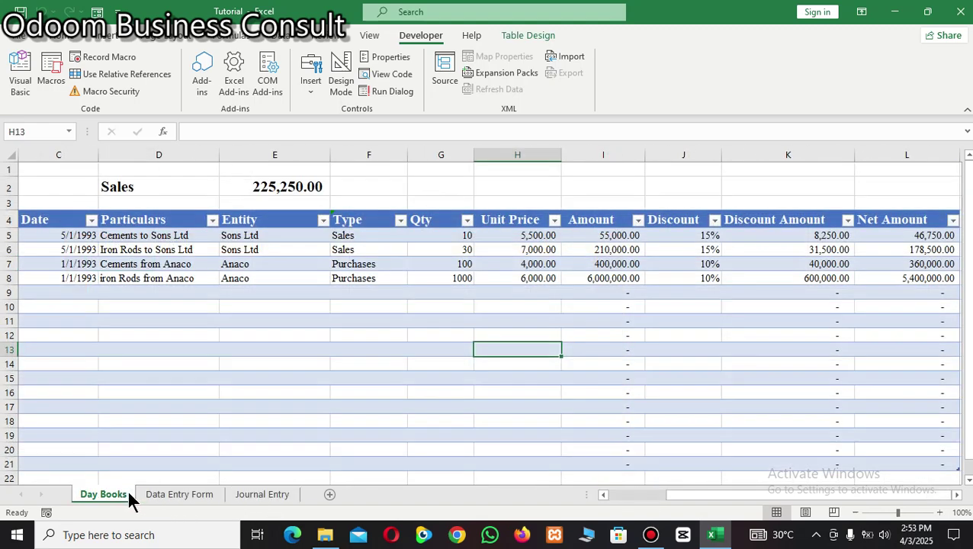
{"action": "left_click", "coordinate": [214, 497]}
- Select cell D8 below the last record on the Journal Entry sheet and return to the Data Entry Form
{"action": "left_click", "coordinate": [246, 496]}
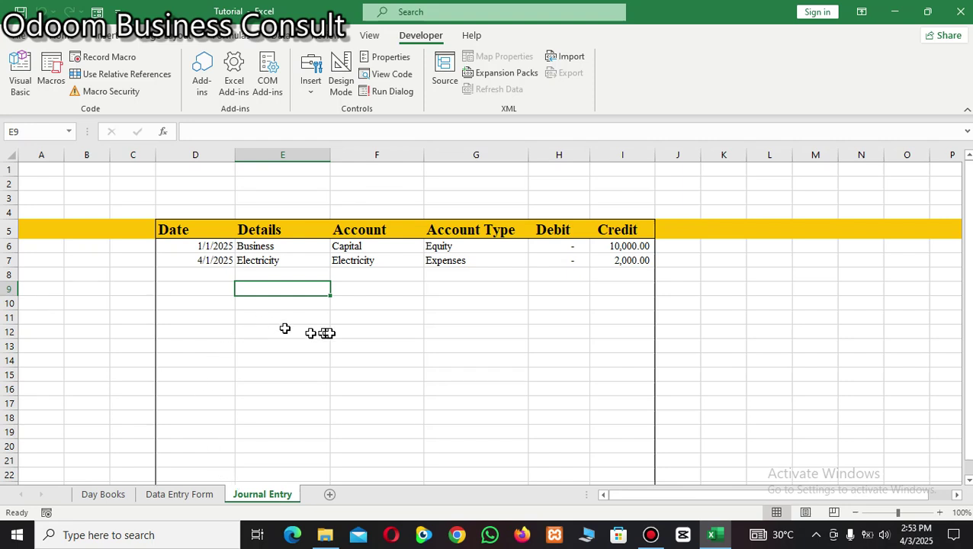
{"action": "left_click", "coordinate": [199, 273]}
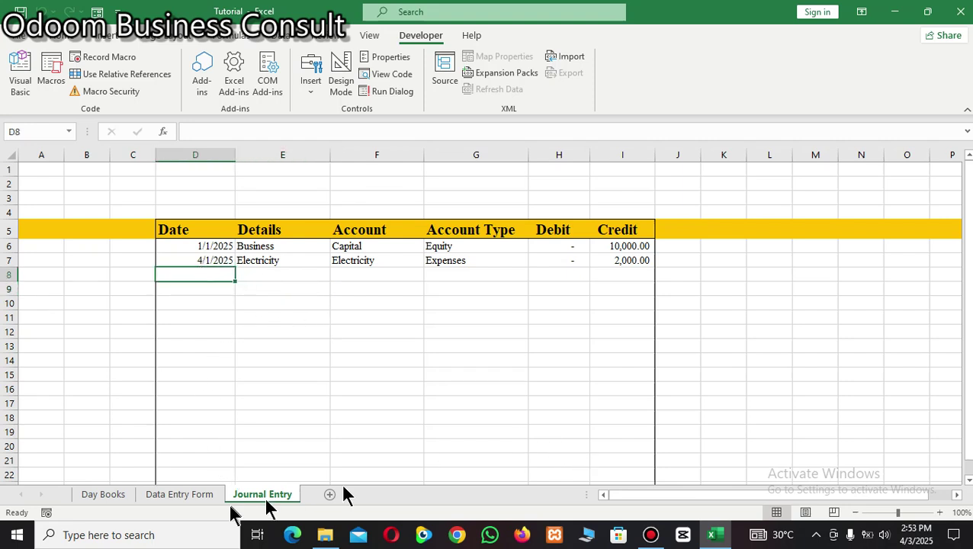
{"action": "left_click", "coordinate": [175, 497]}
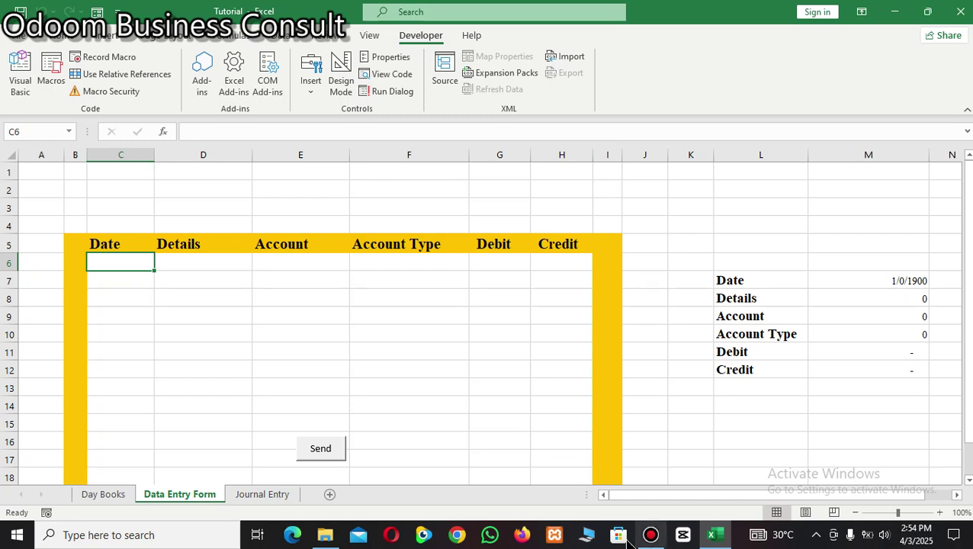
- Close the Paltalk window that covers the Journal Entry sheet and go back to the Data Entry Form
{"action": "left_click", "coordinate": [264, 494]}
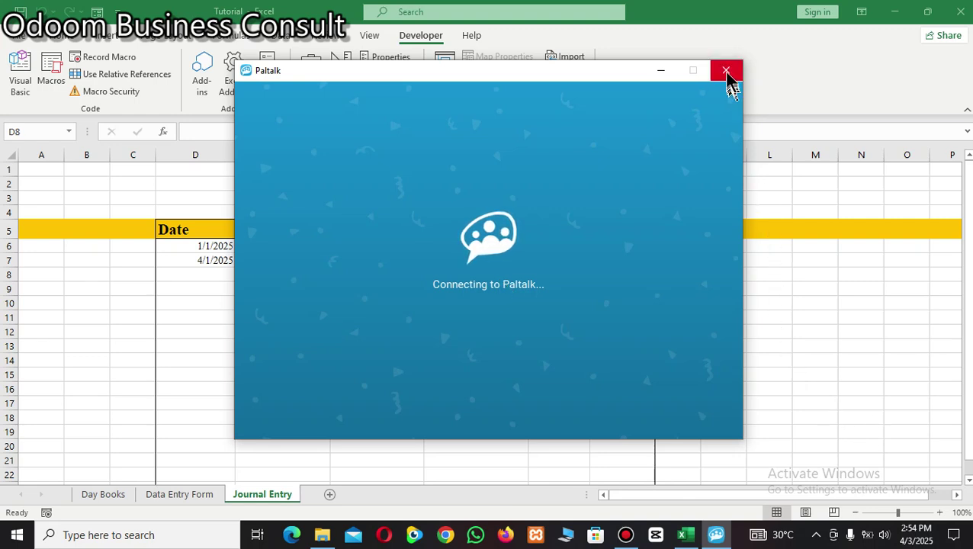
{"action": "left_click", "coordinate": [726, 71]}
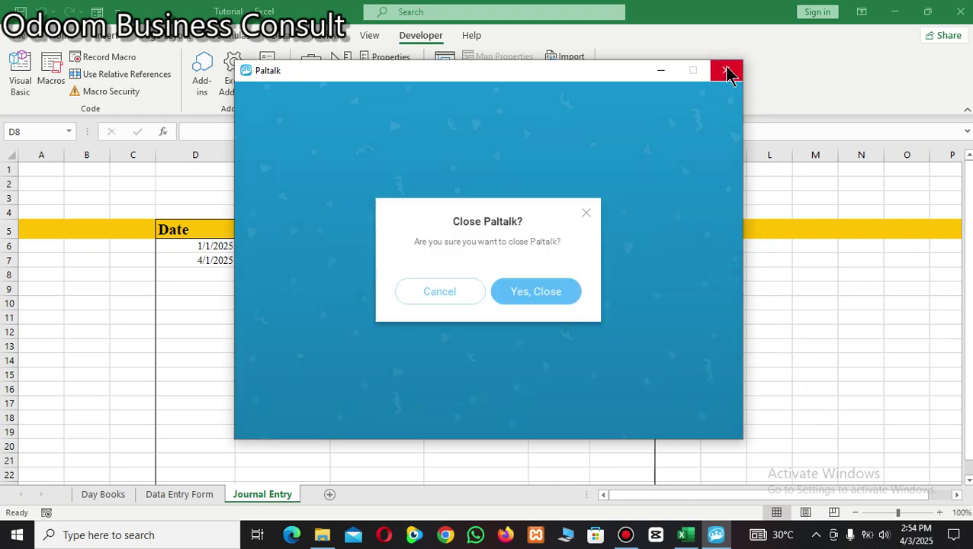
{"action": "left_click", "coordinate": [558, 294]}
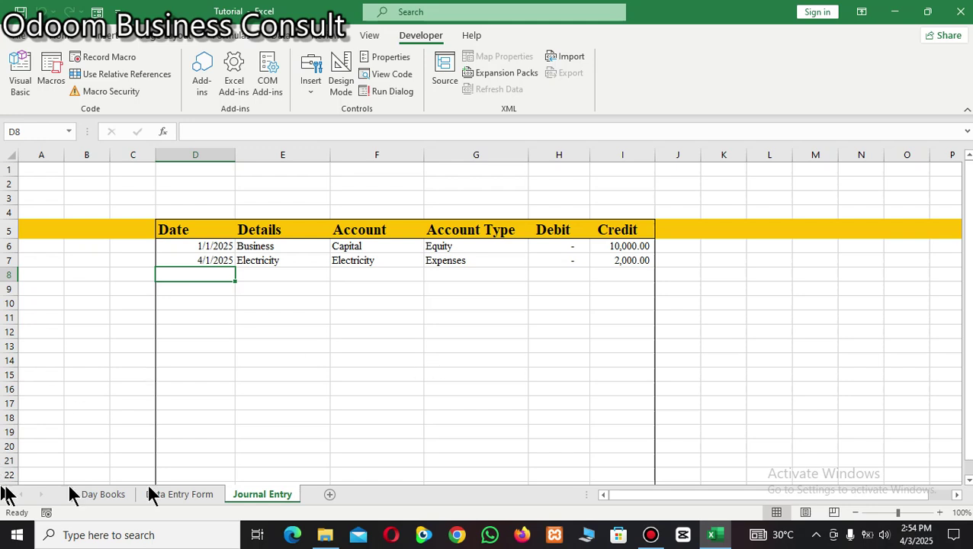
{"action": "left_click", "coordinate": [170, 496]}
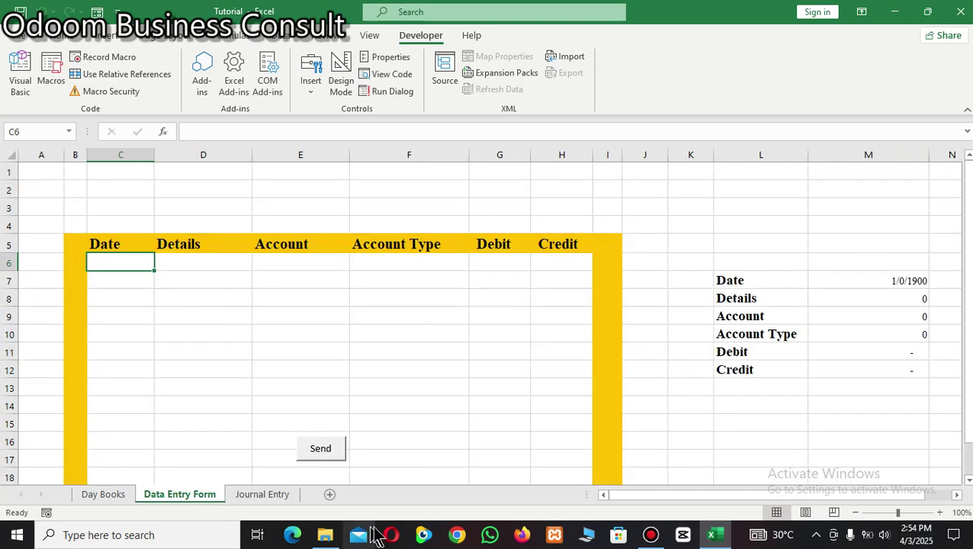
- Fill the blank range A6:C21 beside the records on the Journal Entry sheet with yellow
{"action": "left_click", "coordinate": [252, 494]}
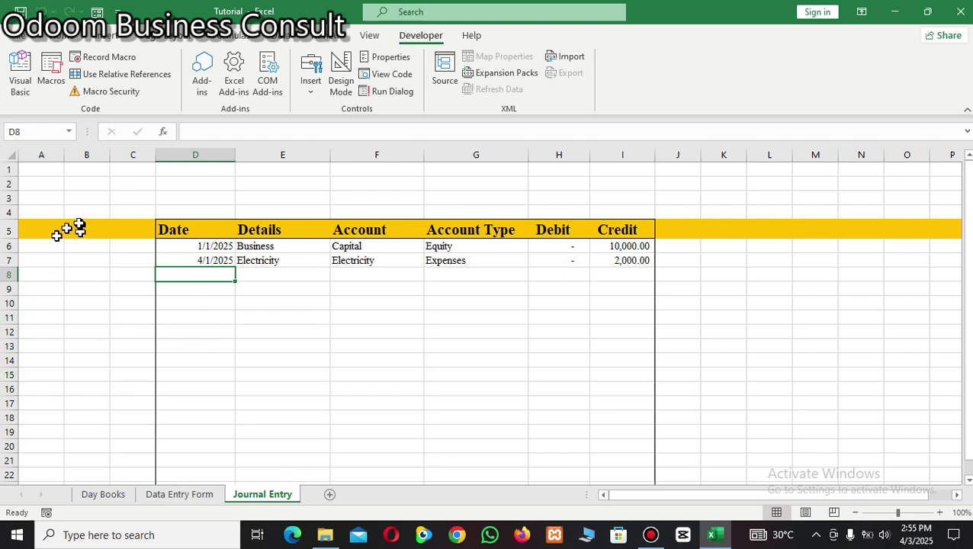
{"action": "mouse_move", "coordinate": [46, 252]}
{"action": "left_mouse_down"}
{"action": "mouse_move", "coordinate": [102, 256]}
{"action": "mouse_move", "coordinate": [128, 298]}
{"action": "mouse_move", "coordinate": [110, 463]}
{"action": "left_mouse_up"}
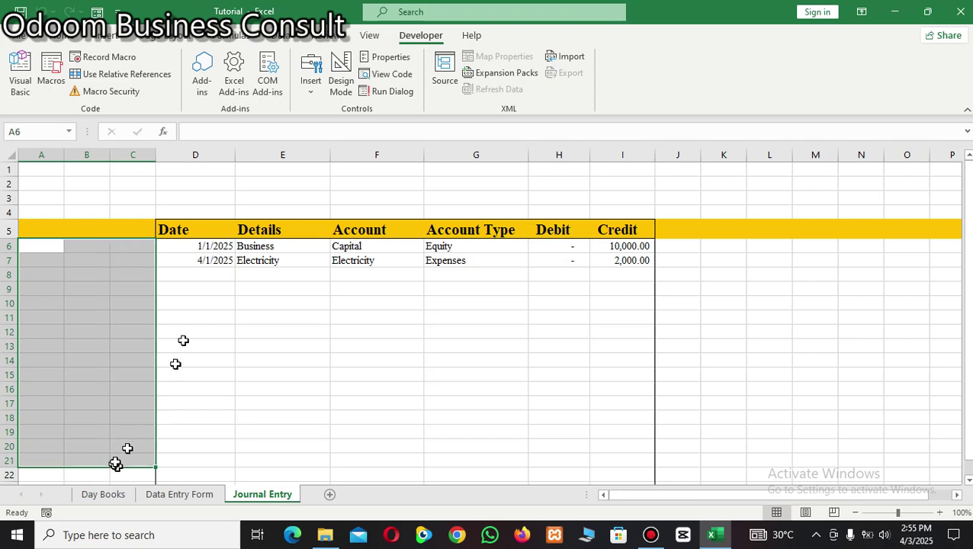
{"action": "left_click", "coordinate": [70, 38]}
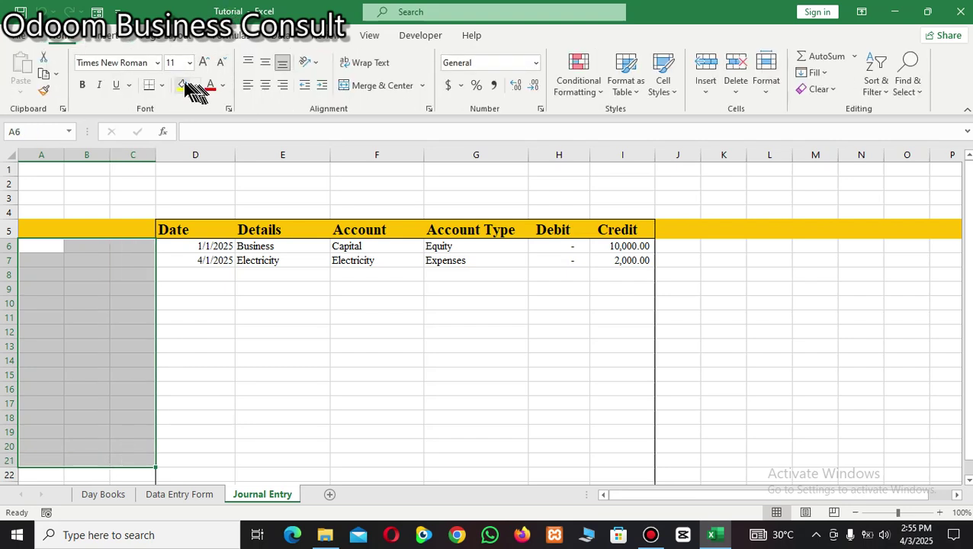
{"action": "left_click", "coordinate": [183, 85]}
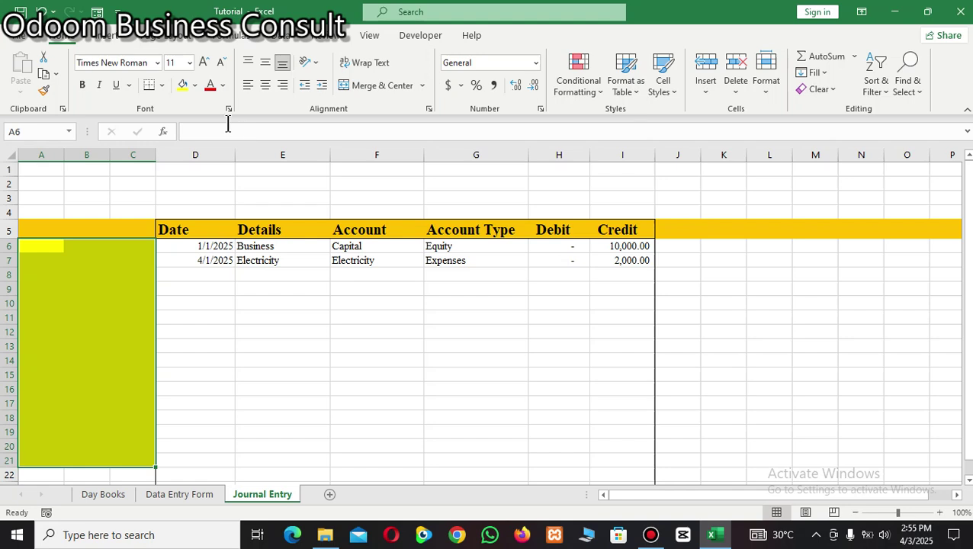
- Fill the ranges C1:L4 and J7:O21 around the Journal Entry table with red
{"action": "left_click_drag", "start_coordinate": [133, 169], "coordinate": [785, 212]}
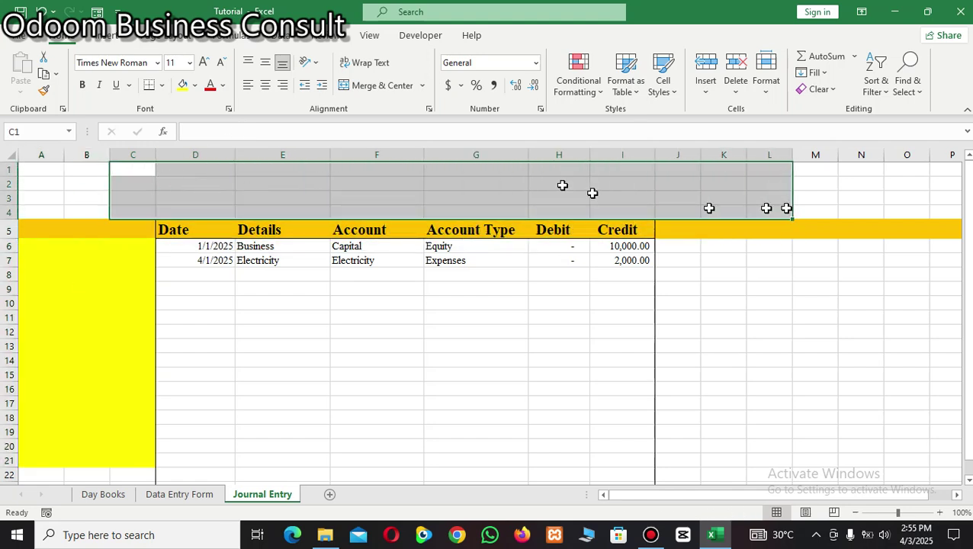
{"action": "left_click", "coordinate": [195, 86]}
{"action": "left_click", "coordinate": [193, 219]}
{"action": "left_click_drag", "start_coordinate": [680, 260], "coordinate": [890, 461]}
{"action": "left_click", "coordinate": [183, 86]}
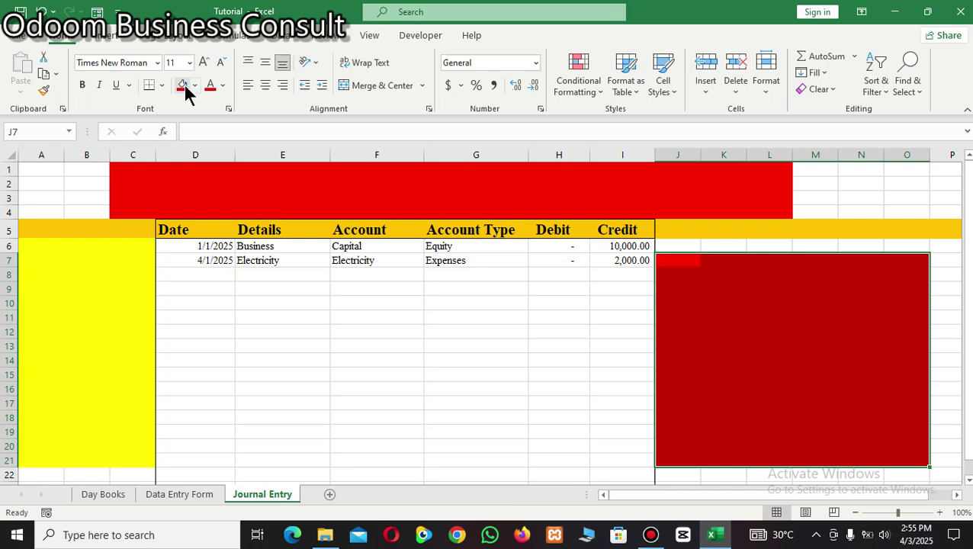
{"action": "left_click", "coordinate": [450, 416]}
- On the Data Entry Form, enter the date 2/1/2000, the details "sale" and the account "sales" in row 6
{"action": "left_click", "coordinate": [182, 493]}
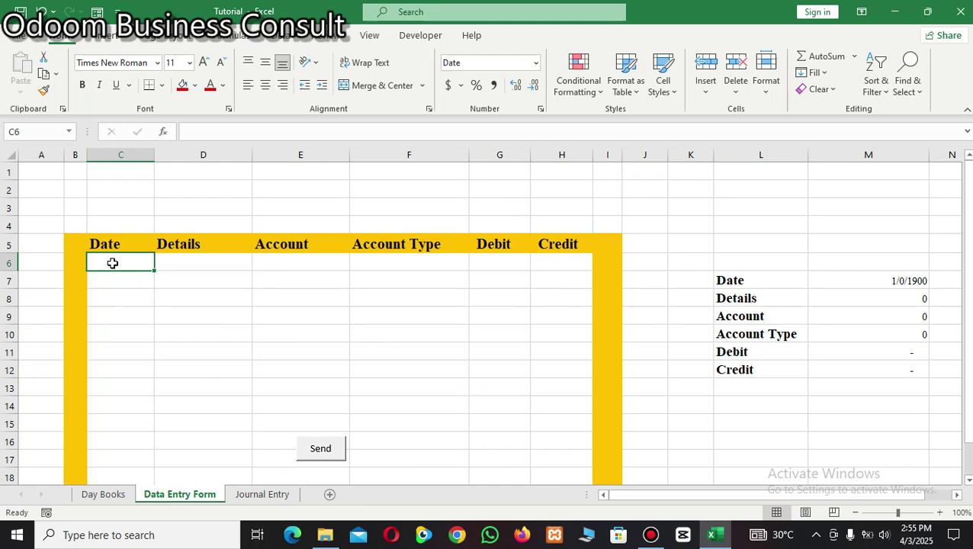
{"action": "type", "text": "2/1/2000"}
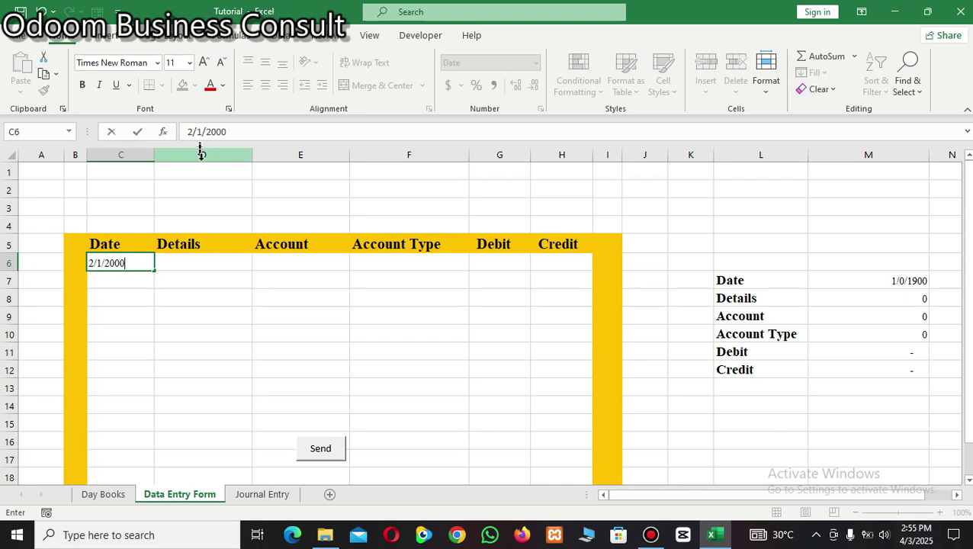
{"action": "left_click", "coordinate": [180, 261]}
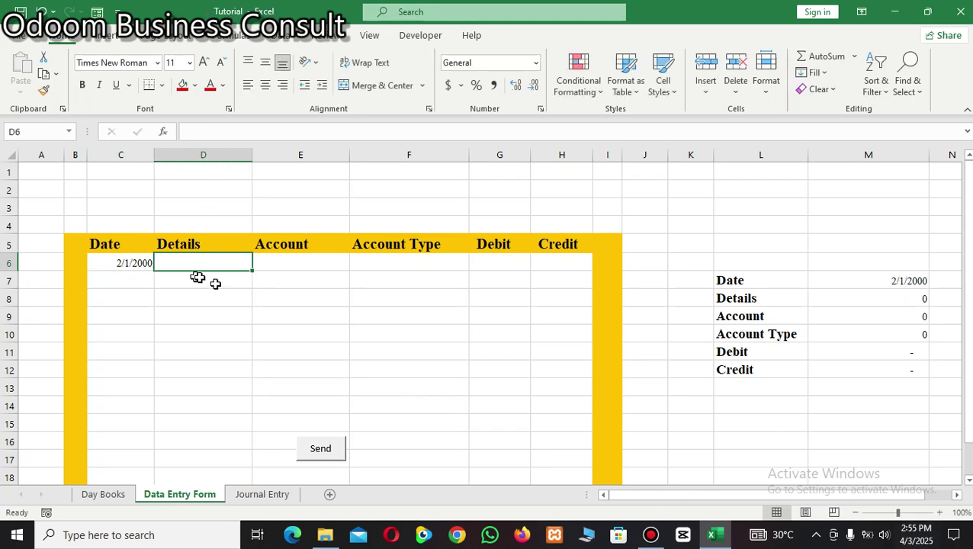
{"action": "type", "text": "sale"}
{"action": "left_click", "coordinate": [313, 260]}
{"action": "type", "text": "sa"}
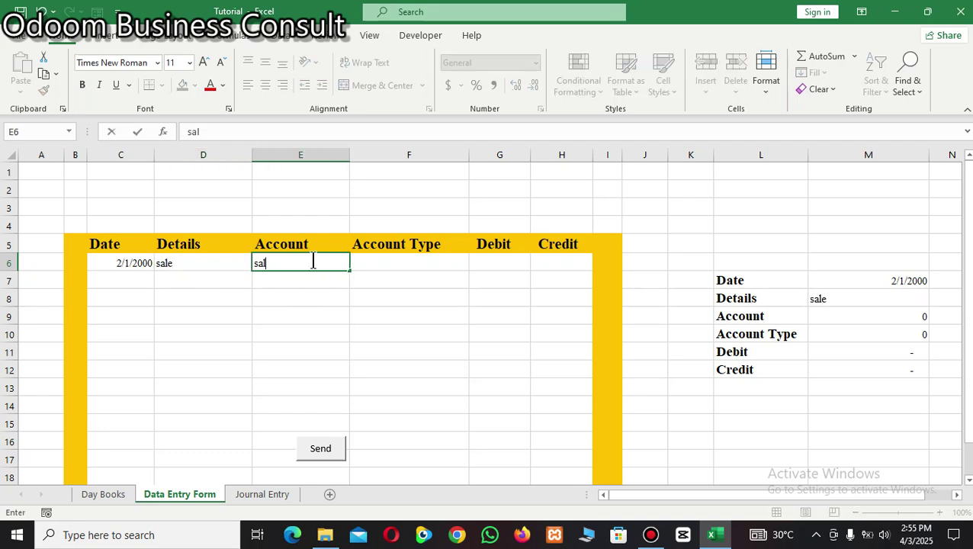
- Enter "revenue" as the account type and 120 as the credit in row 6, leaving the debit blank
{"action": "left_click", "coordinate": [398, 258]}
{"action": "type", "text": "reven"}
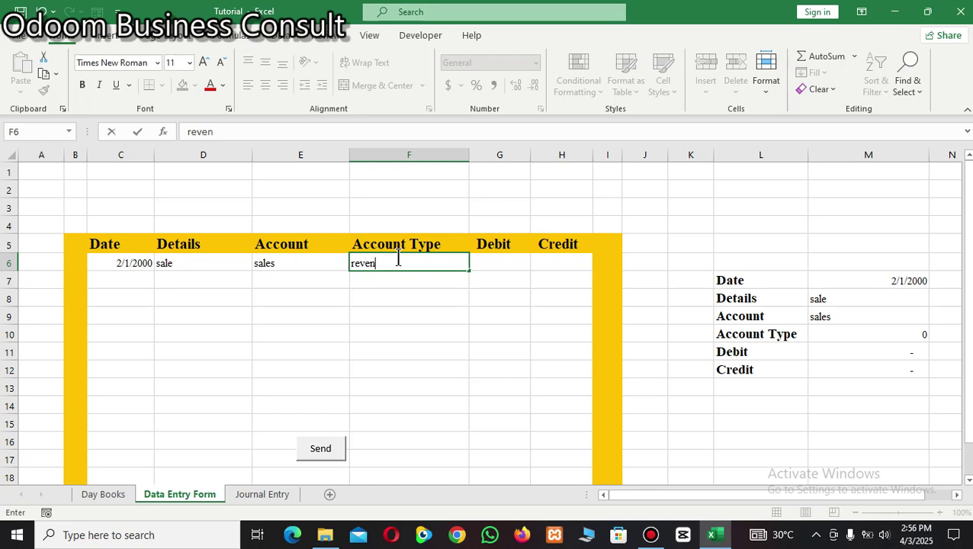
{"action": "type", "text": "ue"}
{"action": "left_click", "coordinate": [499, 262]}
{"action": "left_click", "coordinate": [559, 261]}
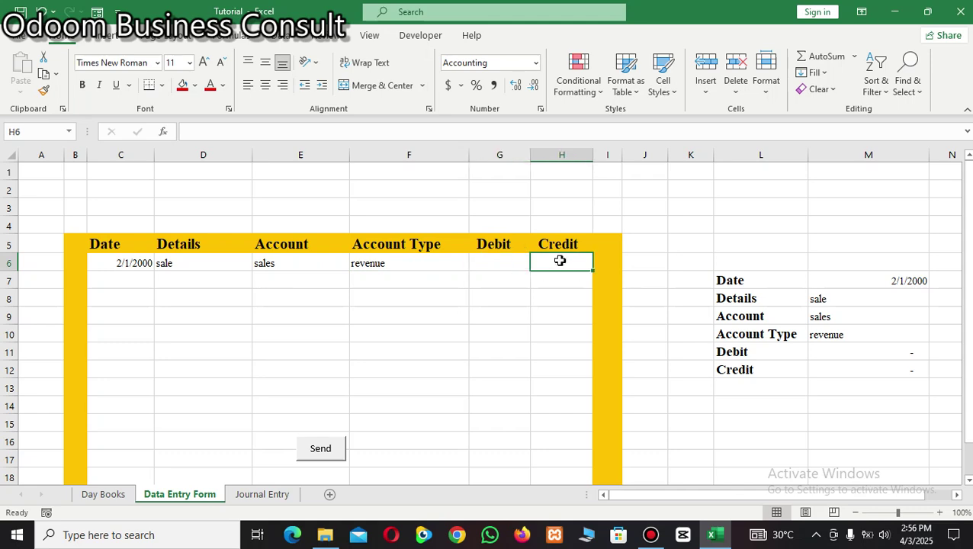
{"action": "type", "text": "120"}
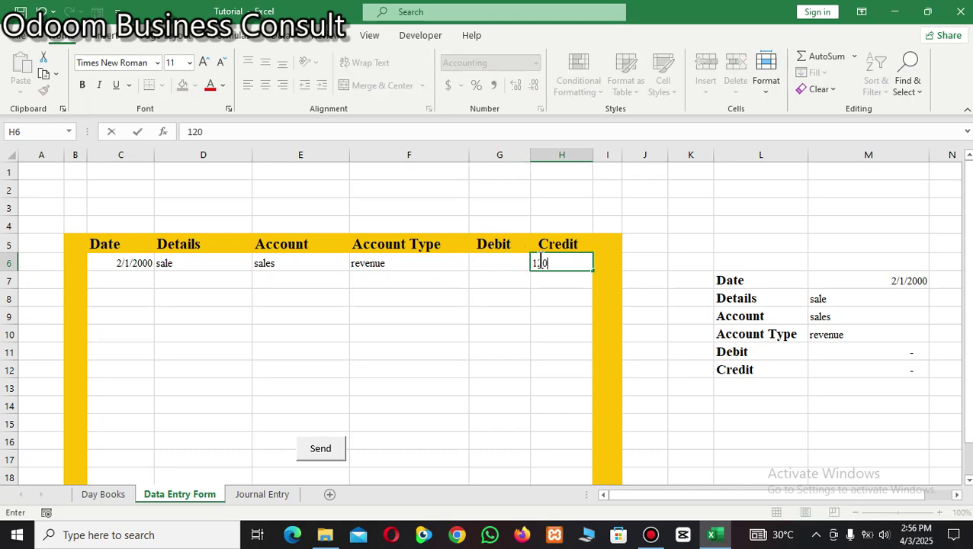
{"action": "left_click", "coordinate": [499, 296]}
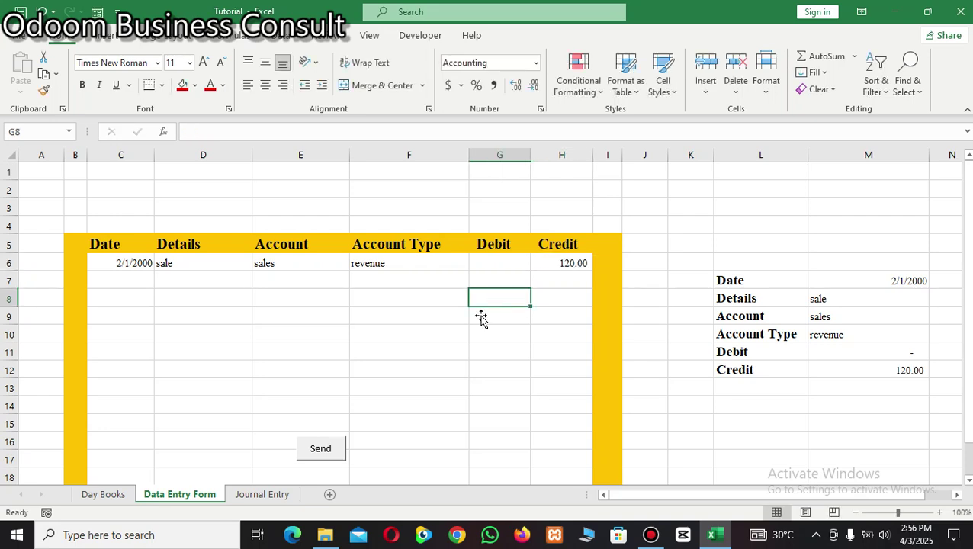
- Send the form entry to the Journal Entry sheet and select cell D8 below the last record there
{"action": "left_click", "coordinate": [324, 453]}
{"action": "left_click", "coordinate": [274, 500]}
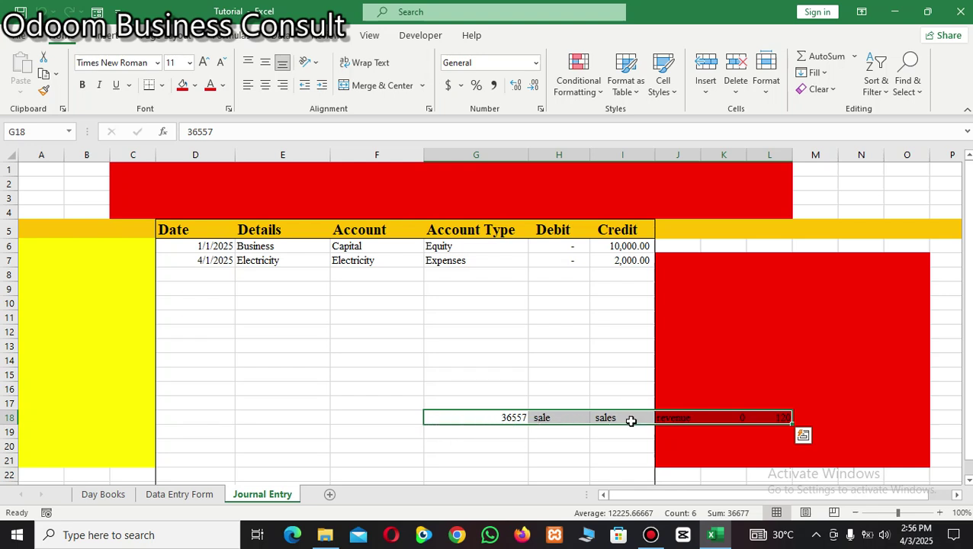
{"action": "left_click", "coordinate": [465, 319]}
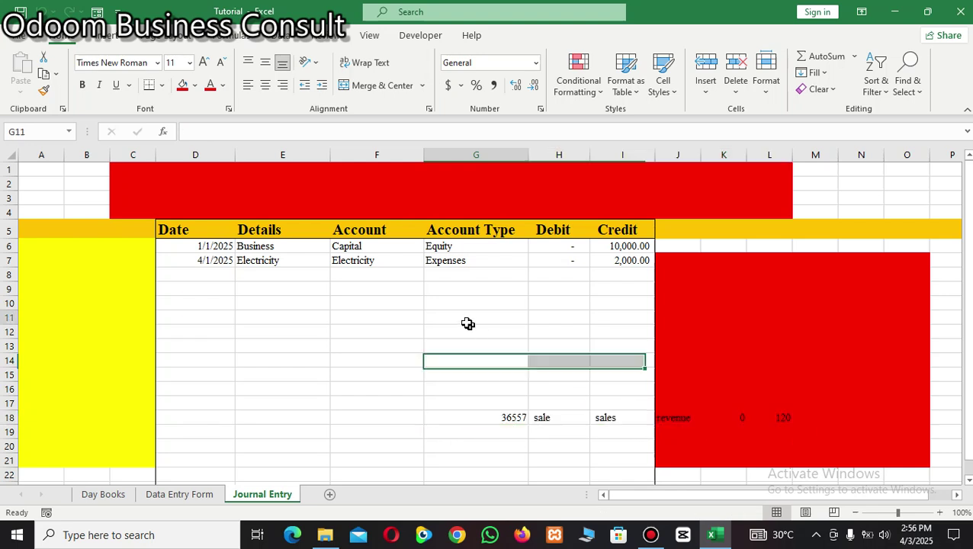
{"action": "left_click", "coordinate": [217, 276]}
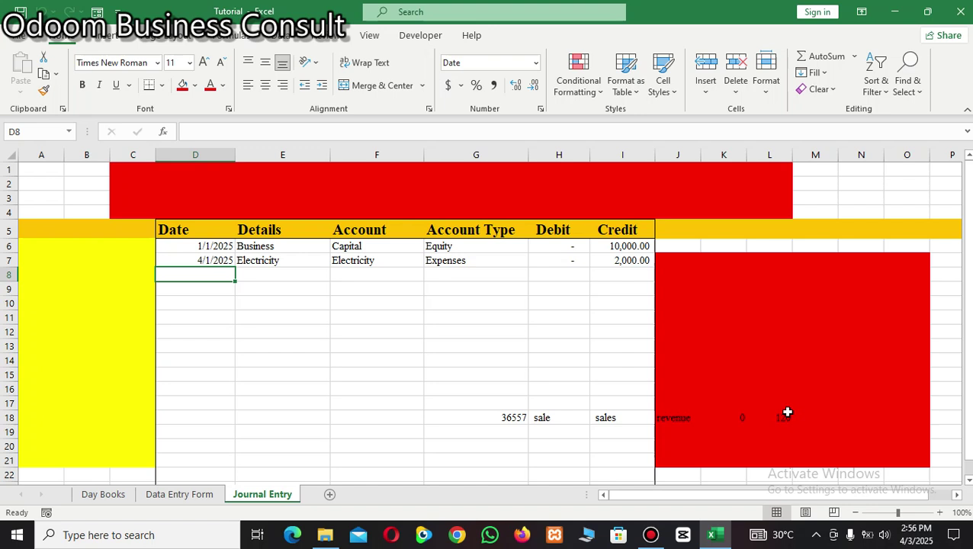
{"action": "left_click", "coordinate": [203, 494]}
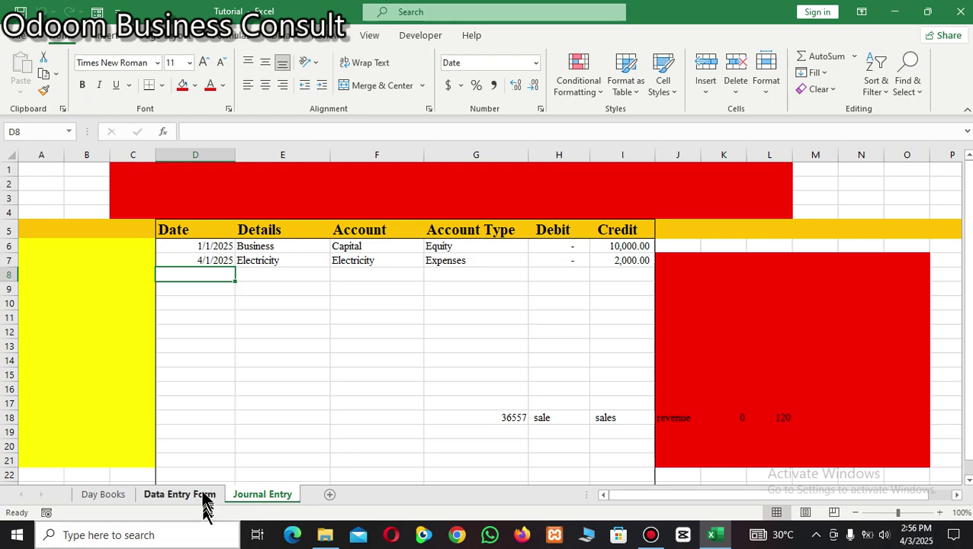
{"action": "left_click", "coordinate": [278, 500]}
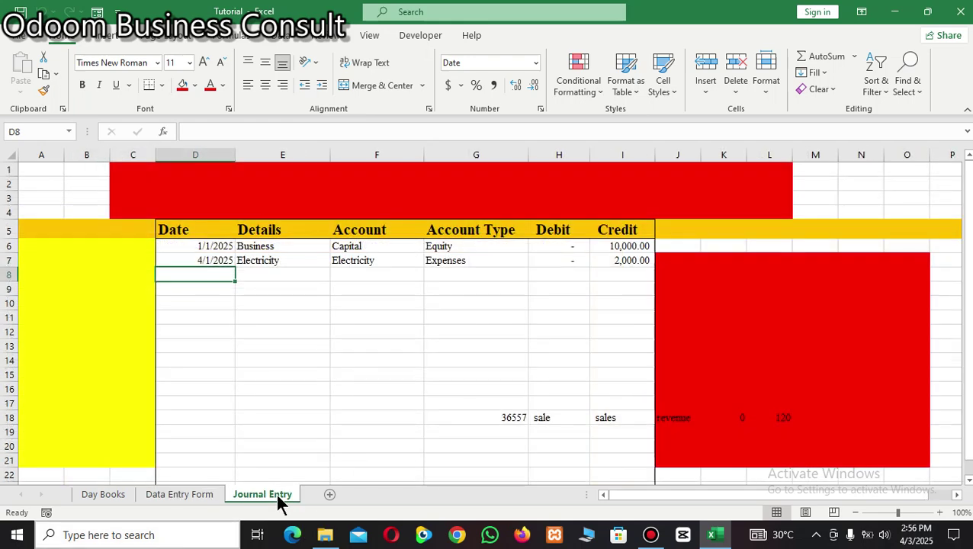
{"action": "left_click", "coordinate": [175, 496]}
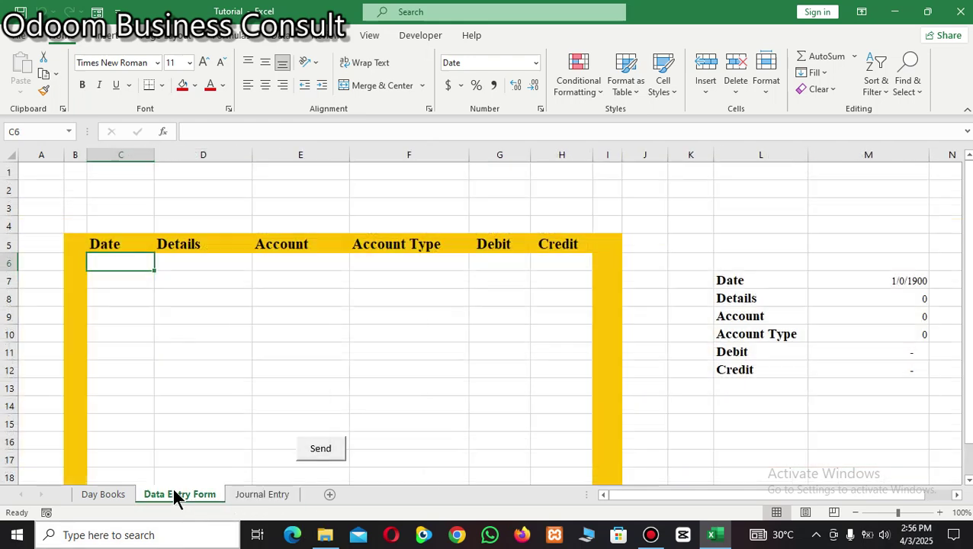
{"action": "left_click", "coordinate": [260, 499]}
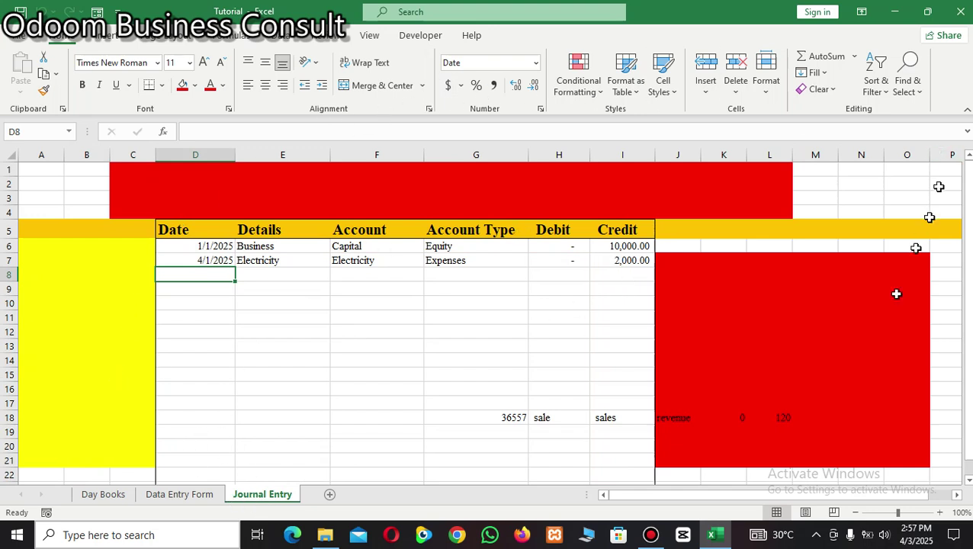
- Try to save the workbook as Tutorial in the PROJECT folder with the Excel Macro-Enabled Workbook type, declining to replace the existing file
{"action": "left_click", "coordinate": [12, 38]}
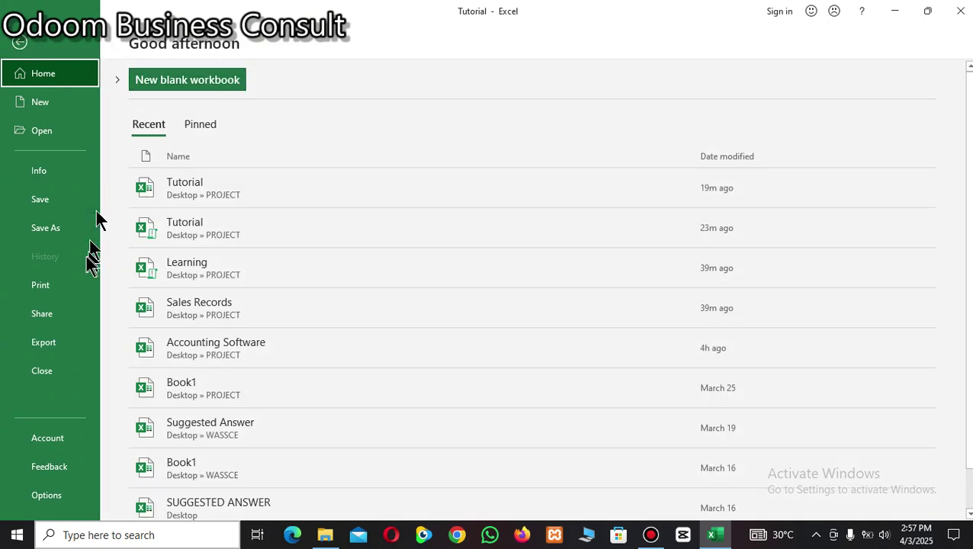
{"action": "left_click", "coordinate": [64, 229]}
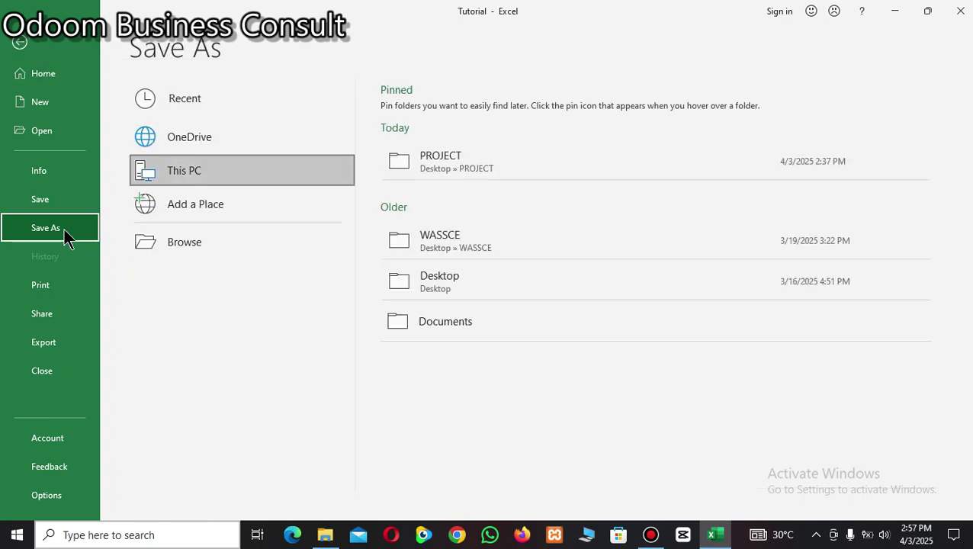
{"action": "left_click", "coordinate": [434, 164]}
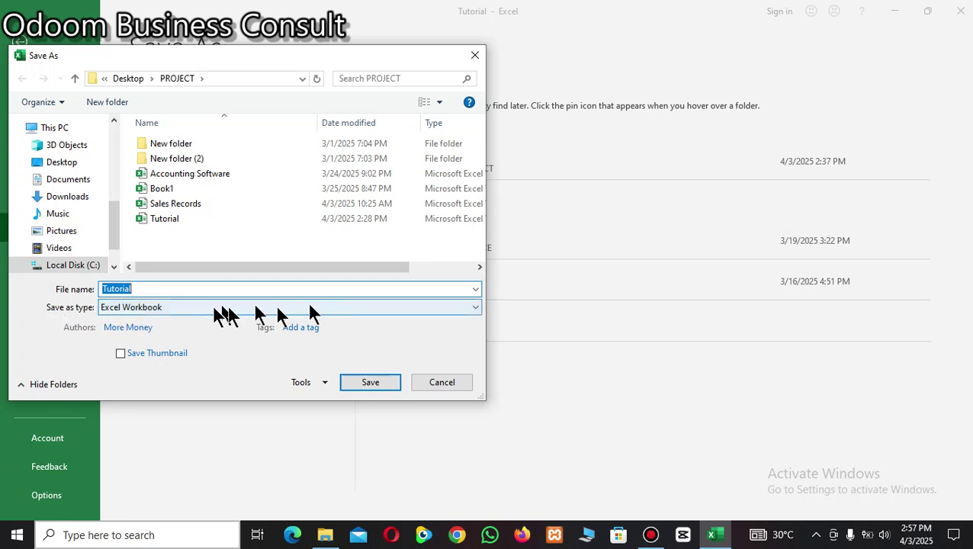
{"action": "left_click", "coordinate": [464, 312]}
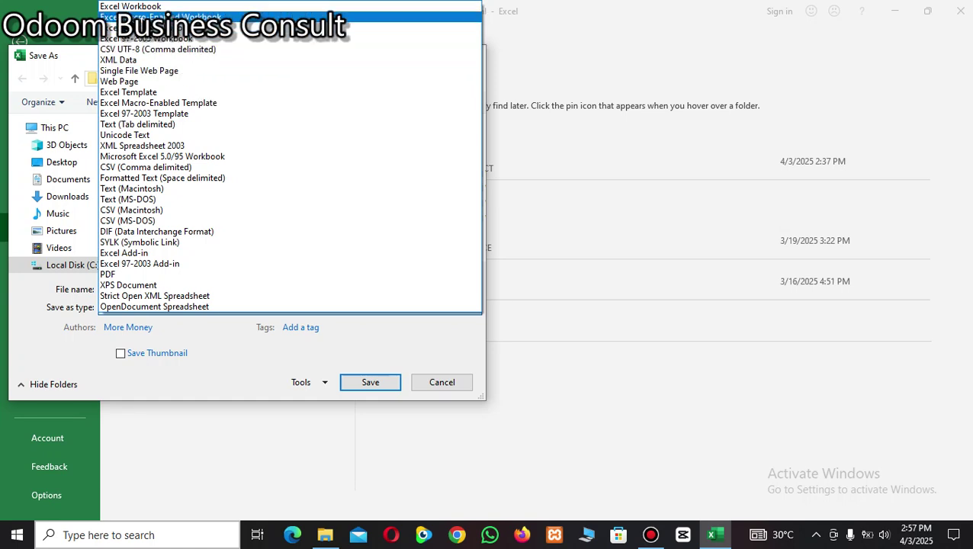
{"action": "left_click", "coordinate": [213, 17]}
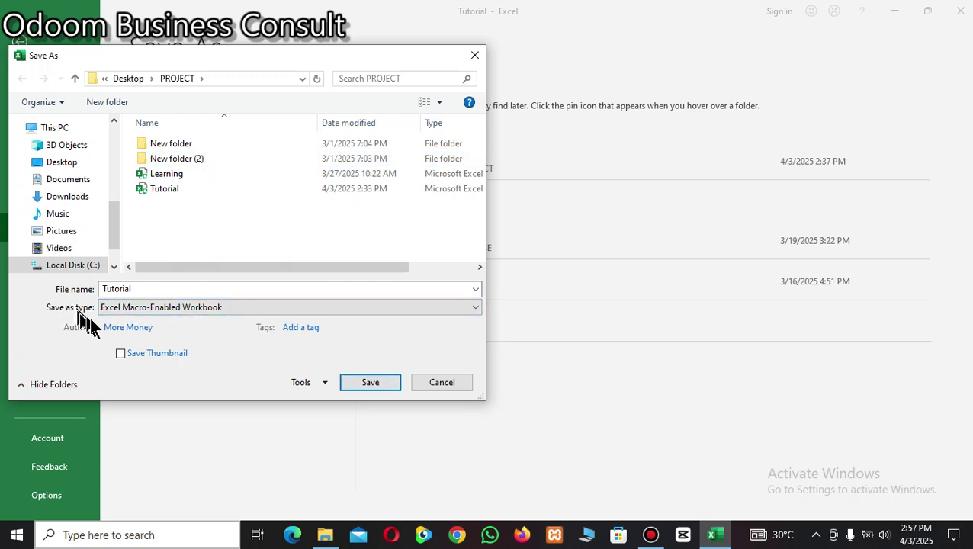
{"action": "left_click", "coordinate": [475, 307]}
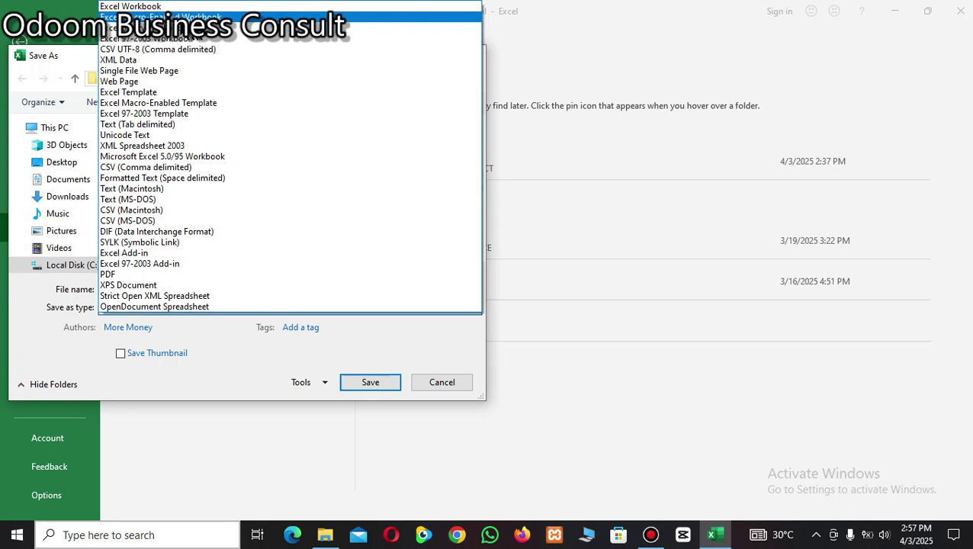
{"action": "left_click", "coordinate": [305, 17]}
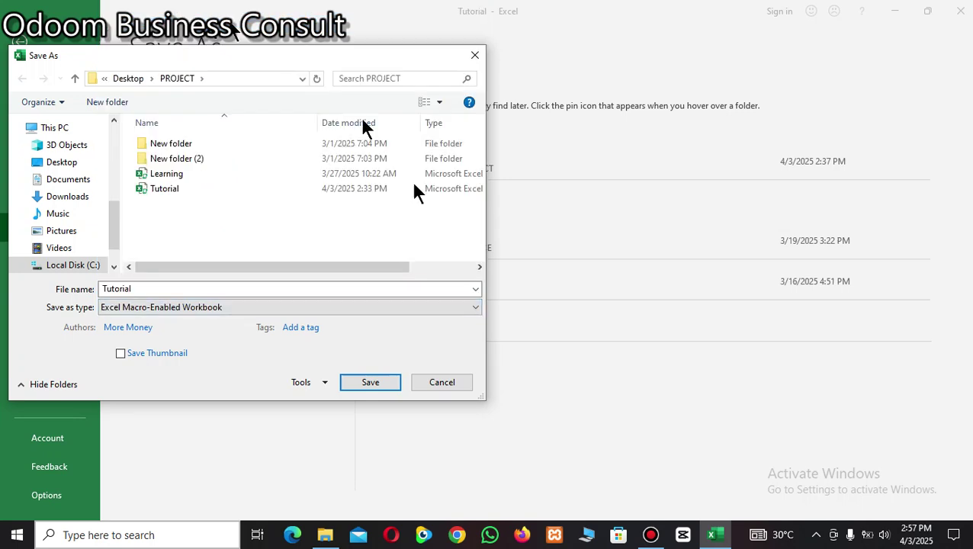
{"action": "left_click", "coordinate": [371, 384]}
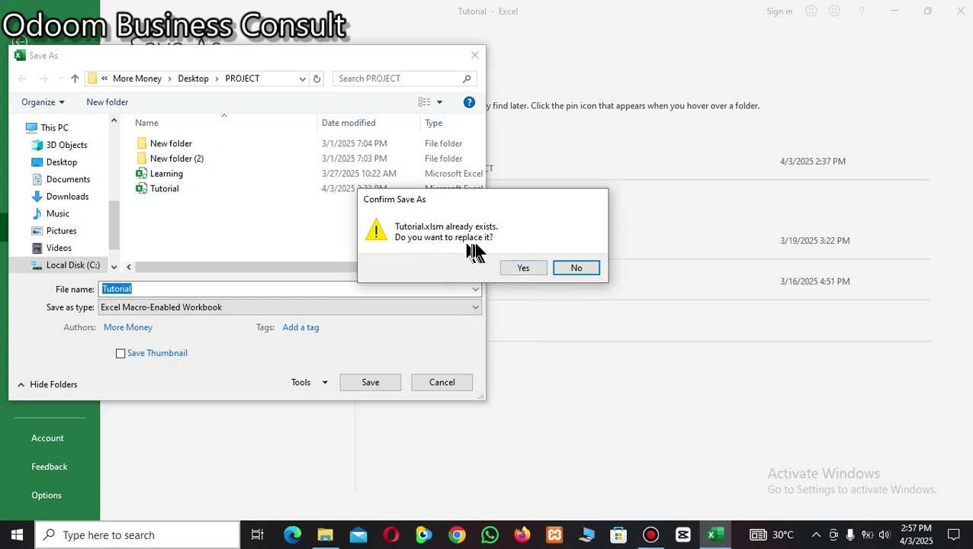
{"action": "left_click", "coordinate": [576, 268]}
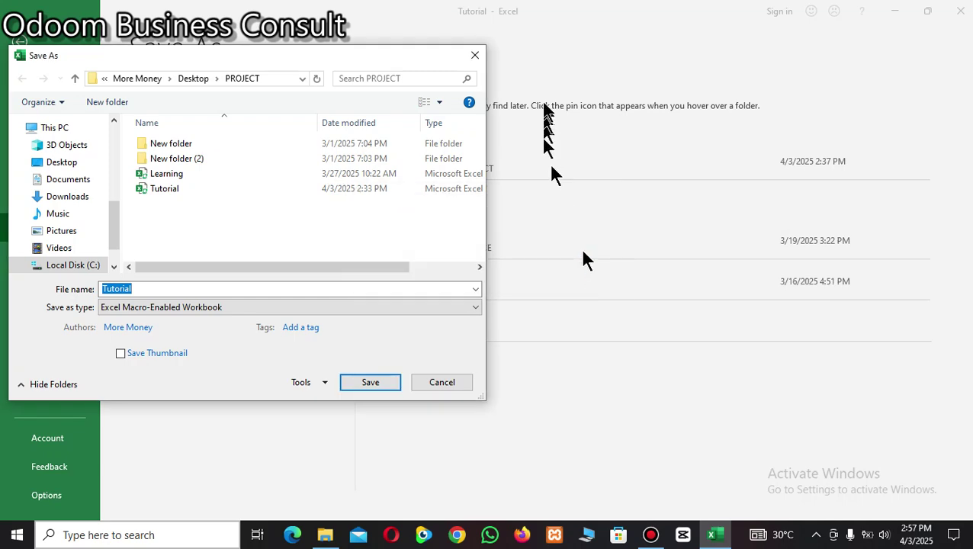
{"action": "left_click", "coordinate": [475, 56]}
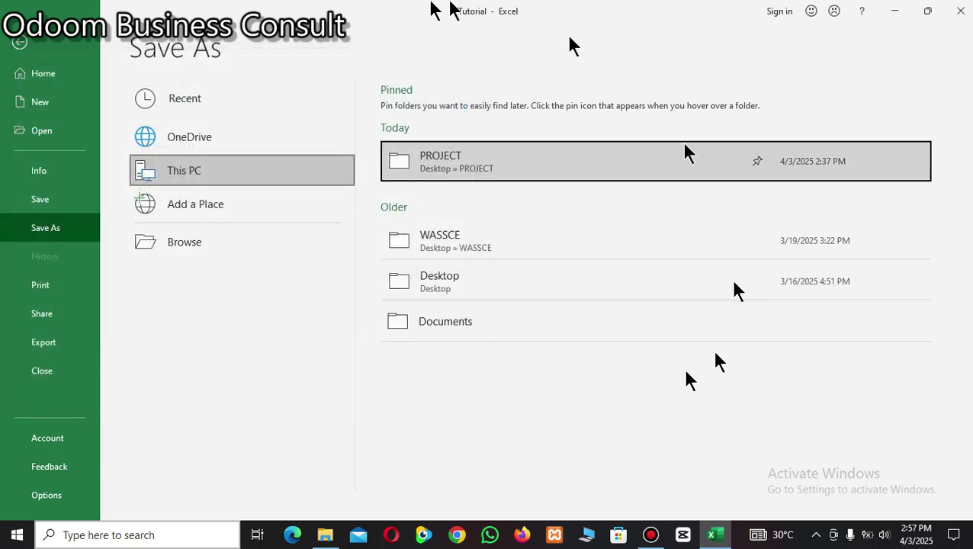
{"action": "left_click", "coordinate": [19, 43]}
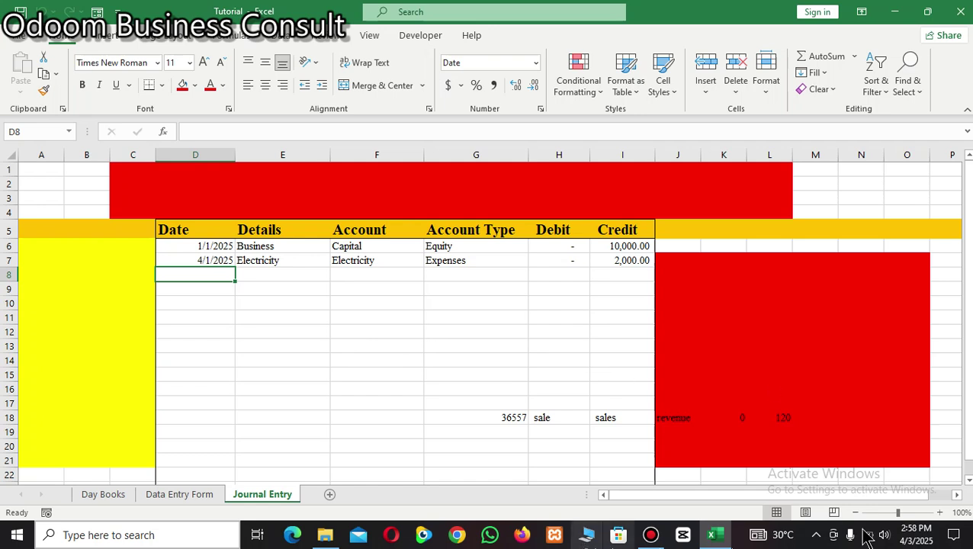
{"action": "mouse_move", "coordinate": [638, 538]}
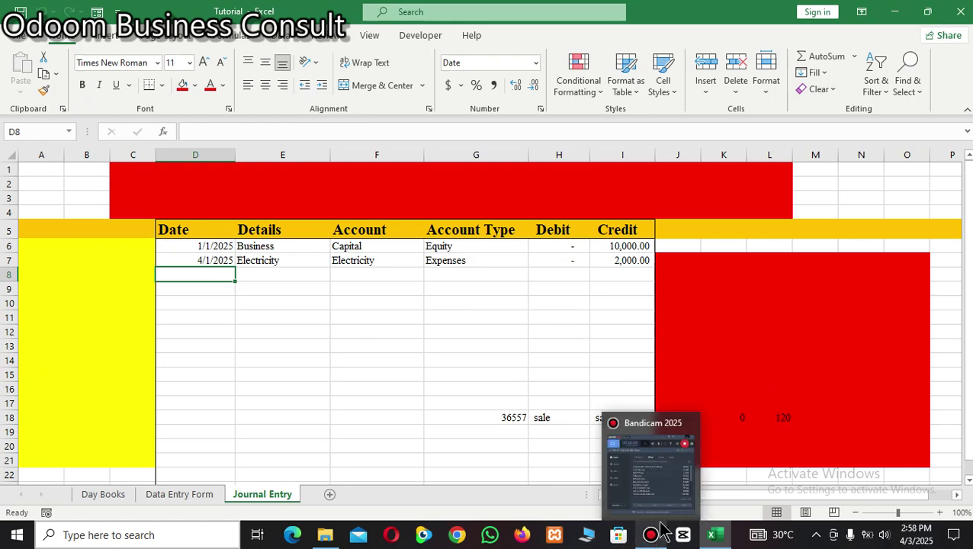